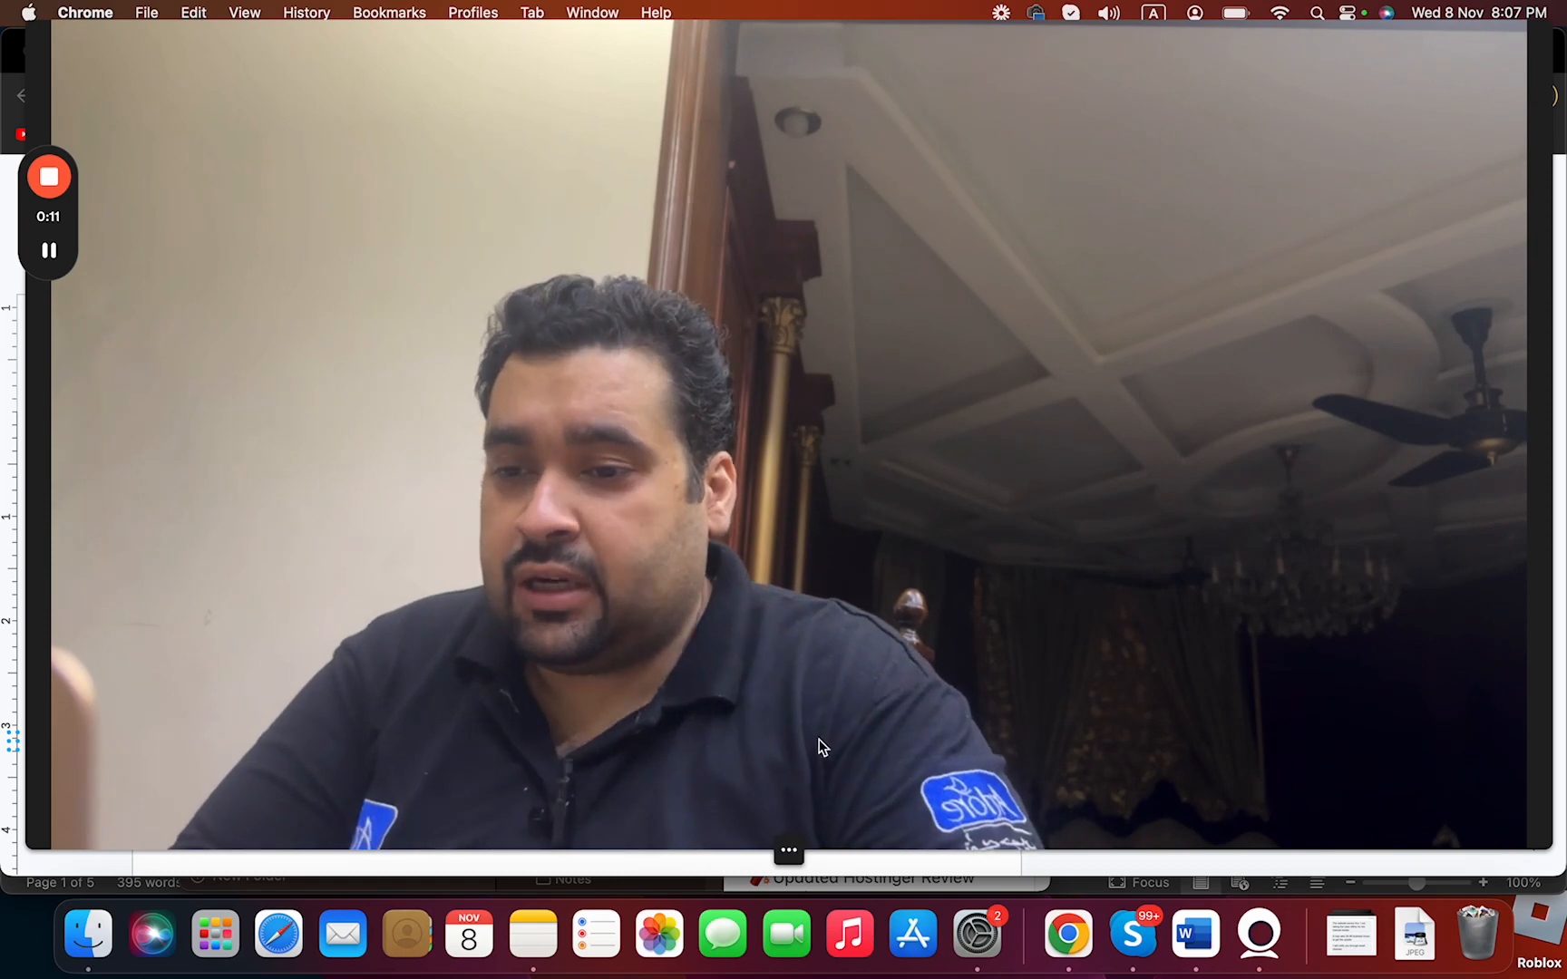
{"action": "left_click", "coordinate": [796, 849]}
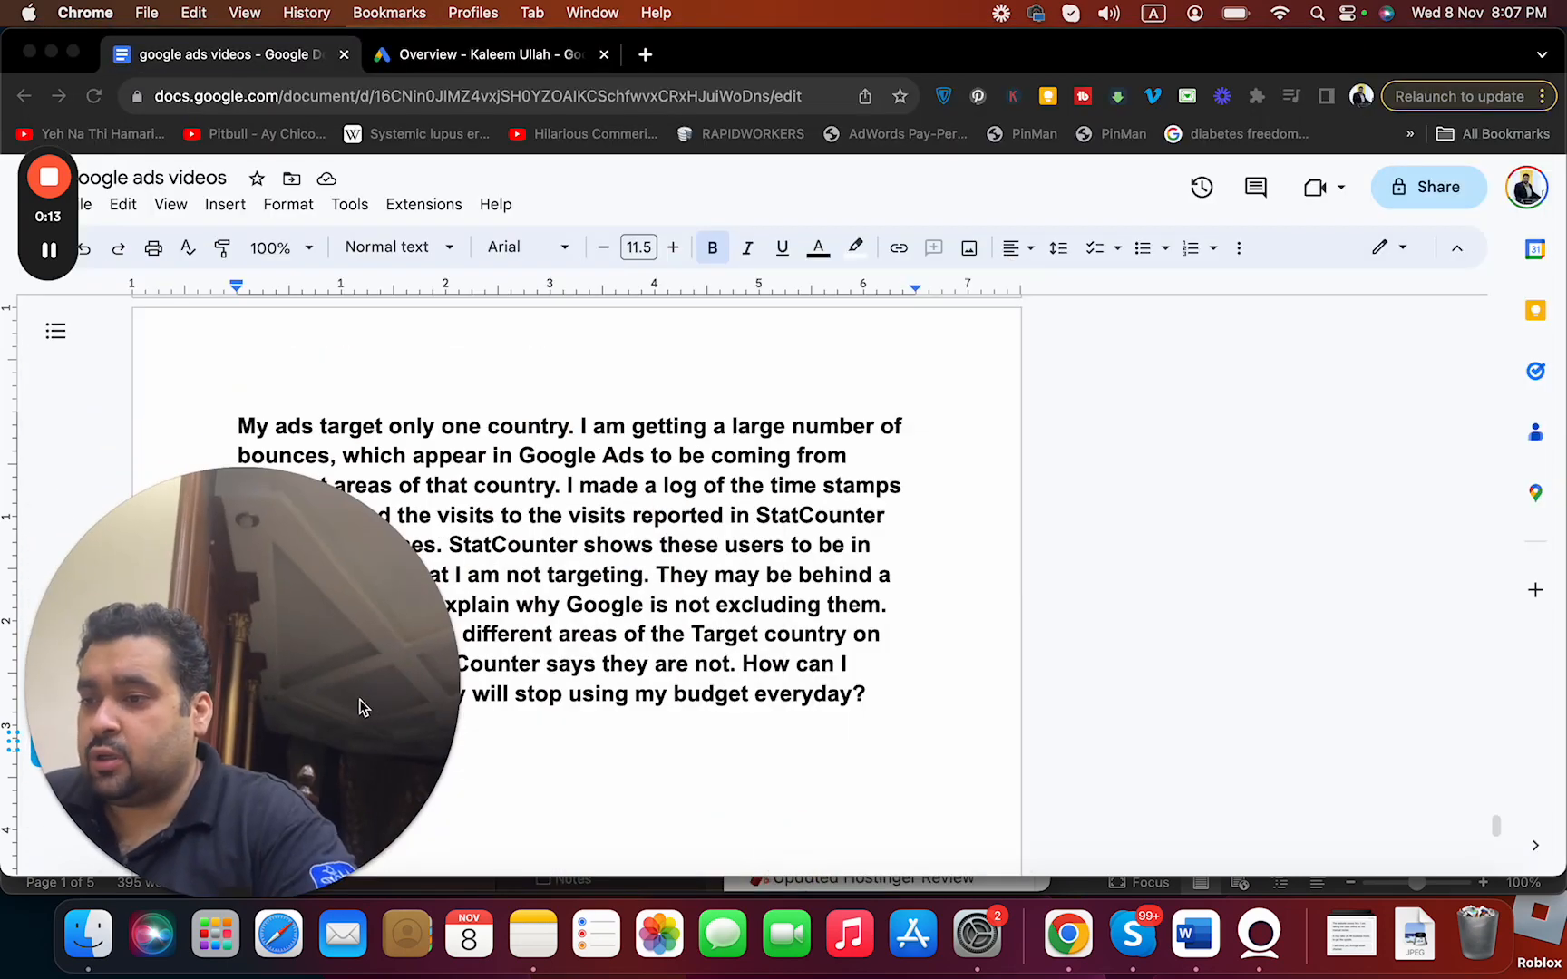
{"action": "left_click_drag", "start_coordinate": [359, 699], "coordinate": [1490, 498]}
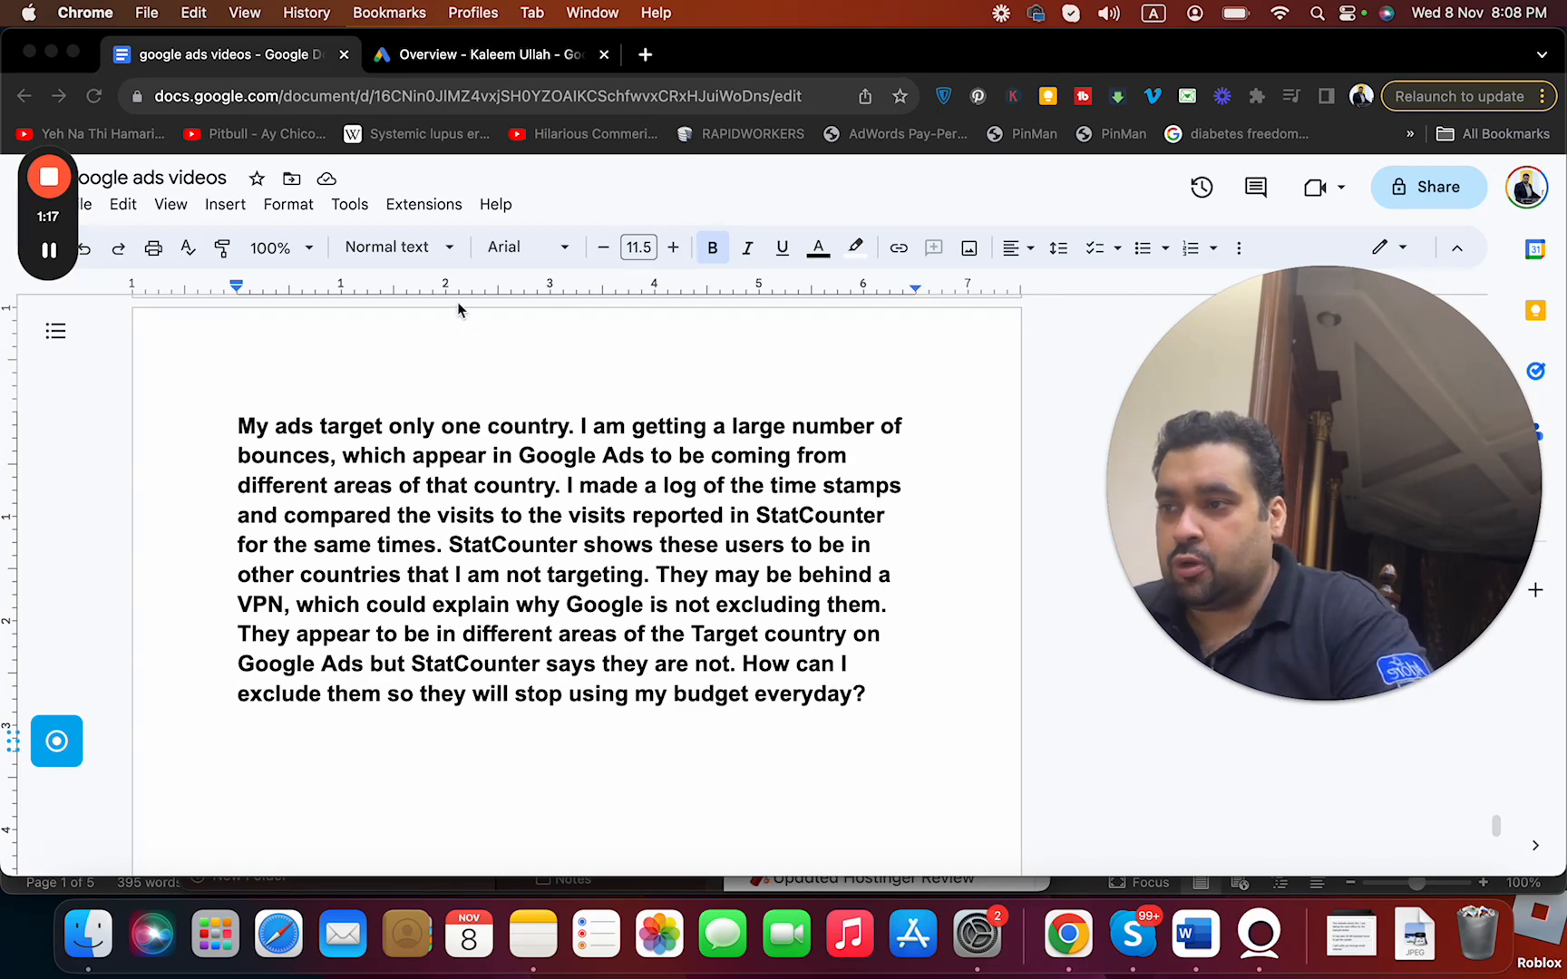
{"action": "left_click", "coordinate": [49, 251]}
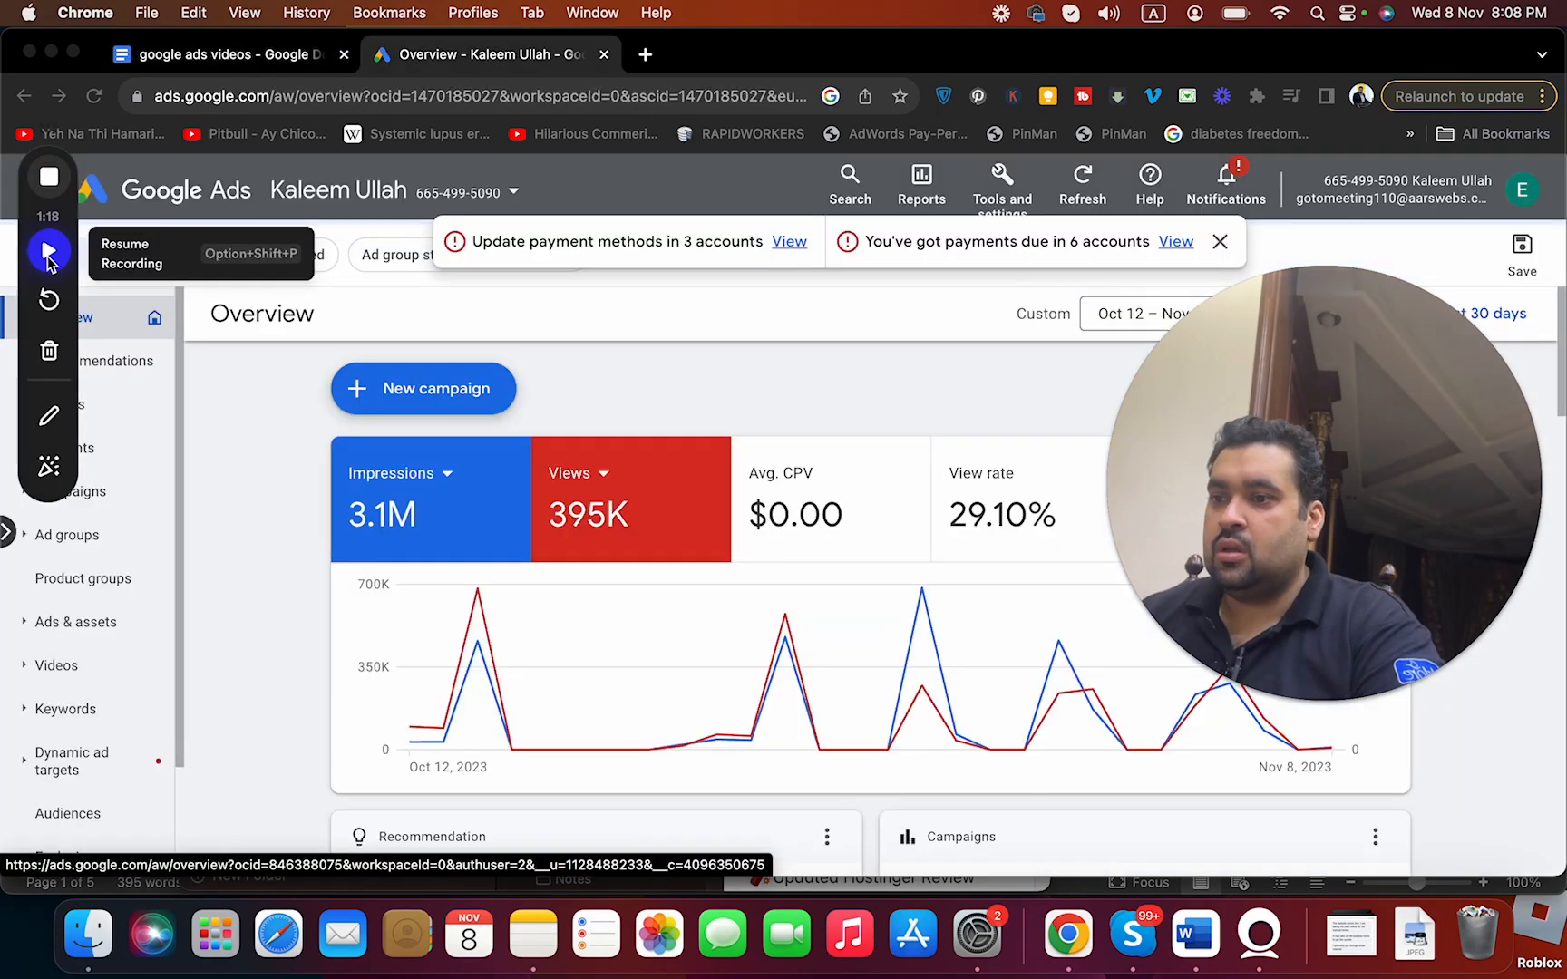
{"action": "left_click", "coordinate": [49, 251]}
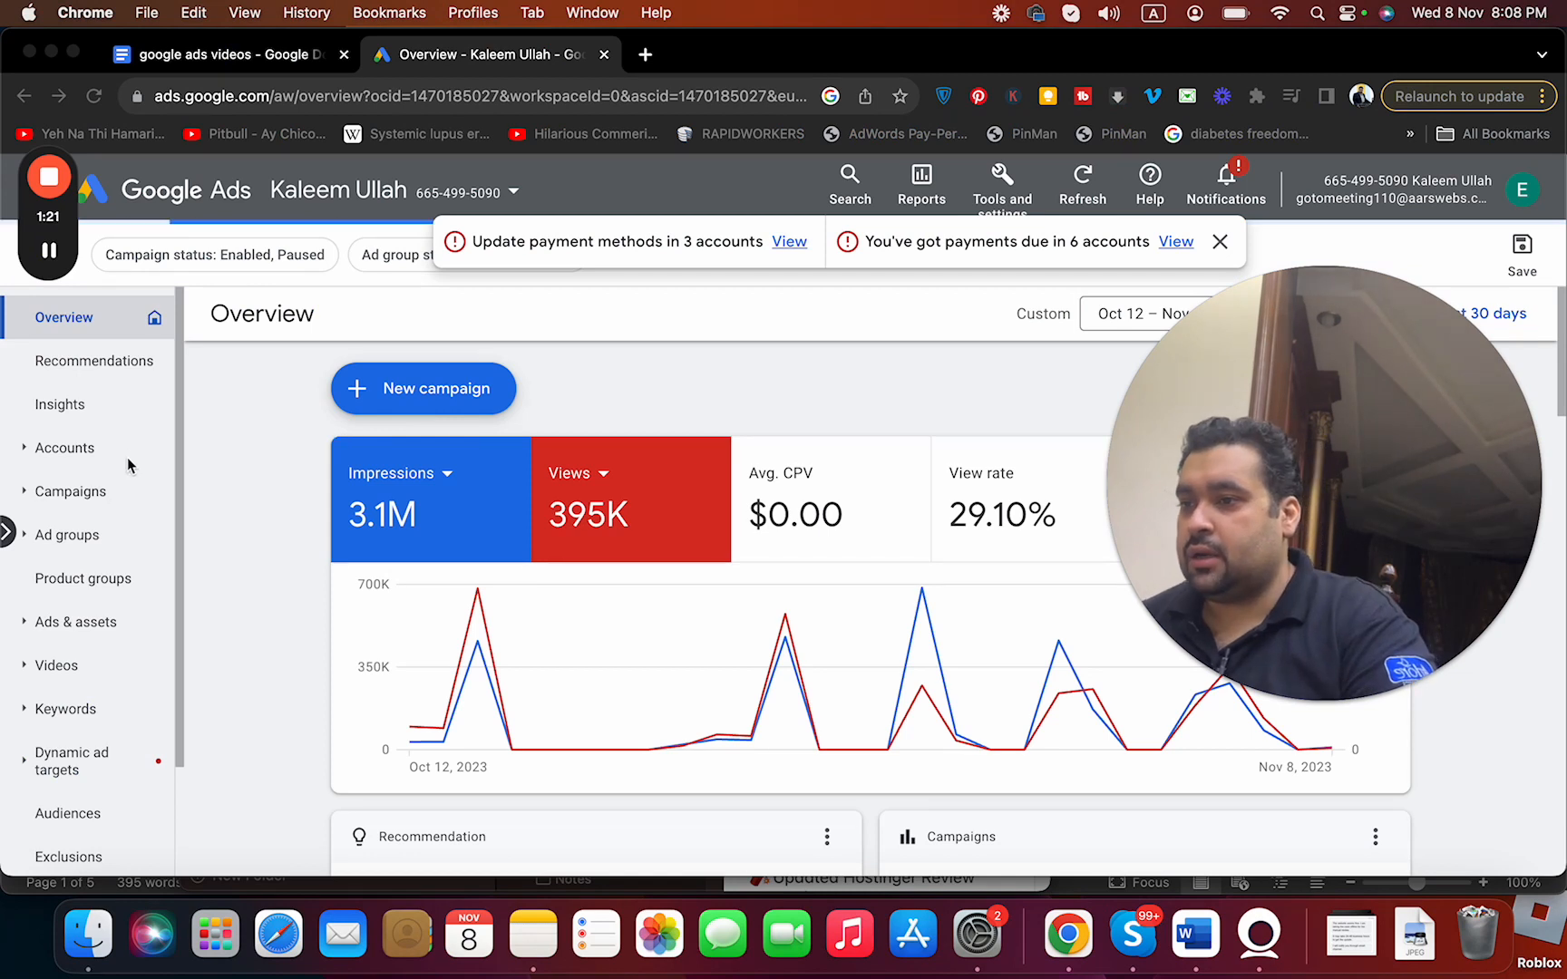
- Open the campaigns list, go into the Adore World Cup account and open its Adore Bulbulay campaign
{"action": "left_click", "coordinate": [105, 496]}
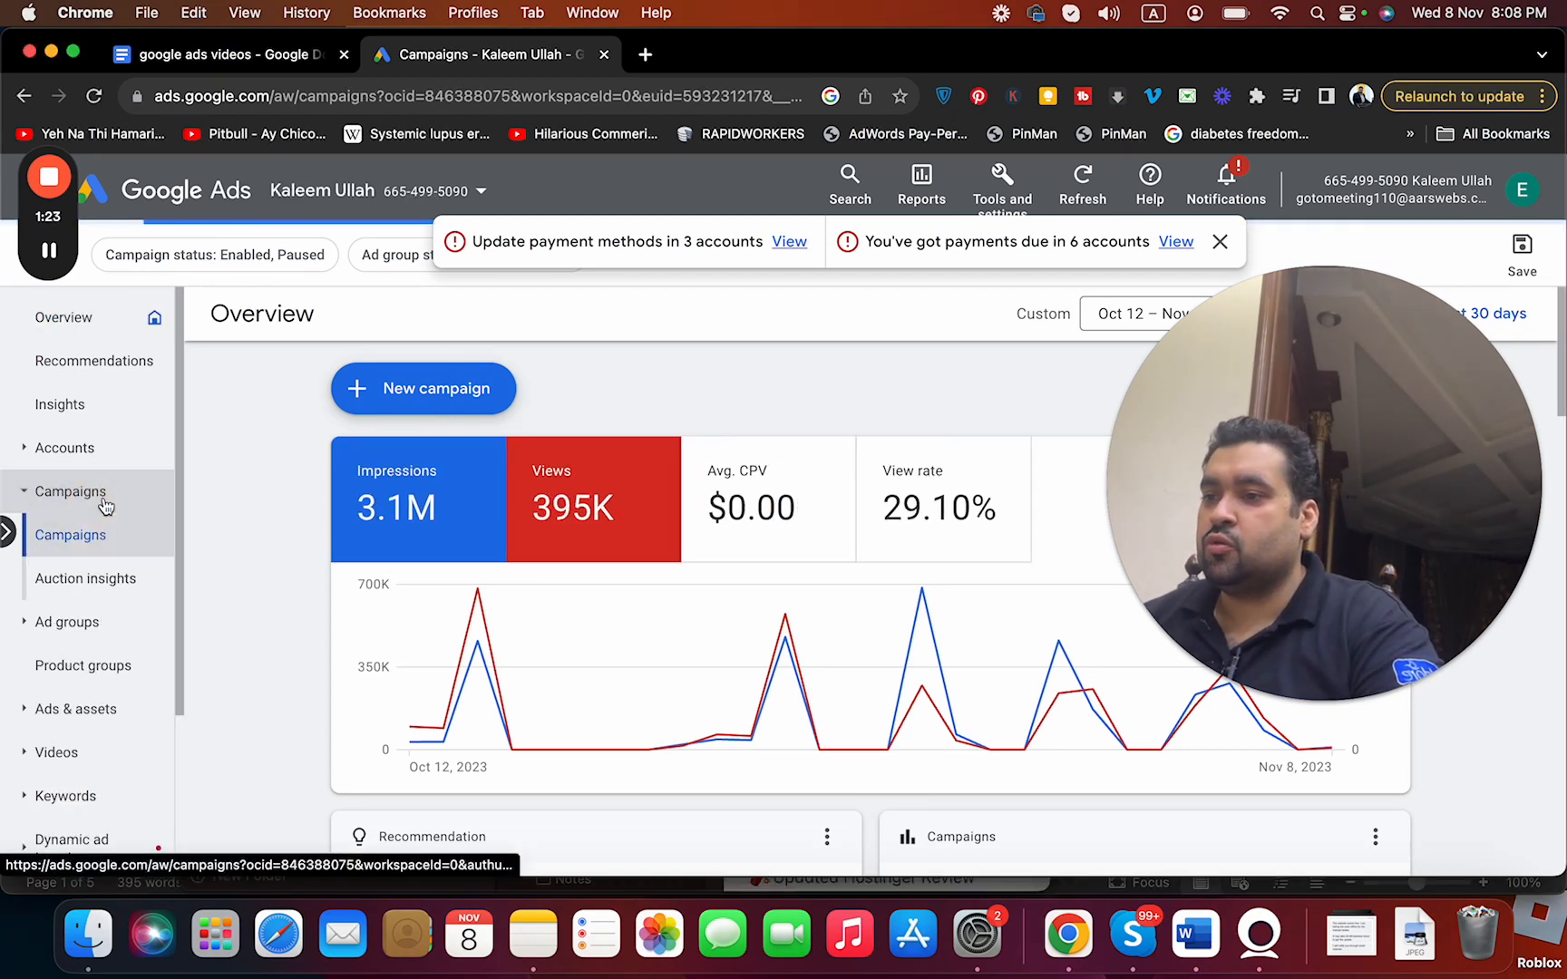
{"action": "left_click", "coordinate": [116, 542]}
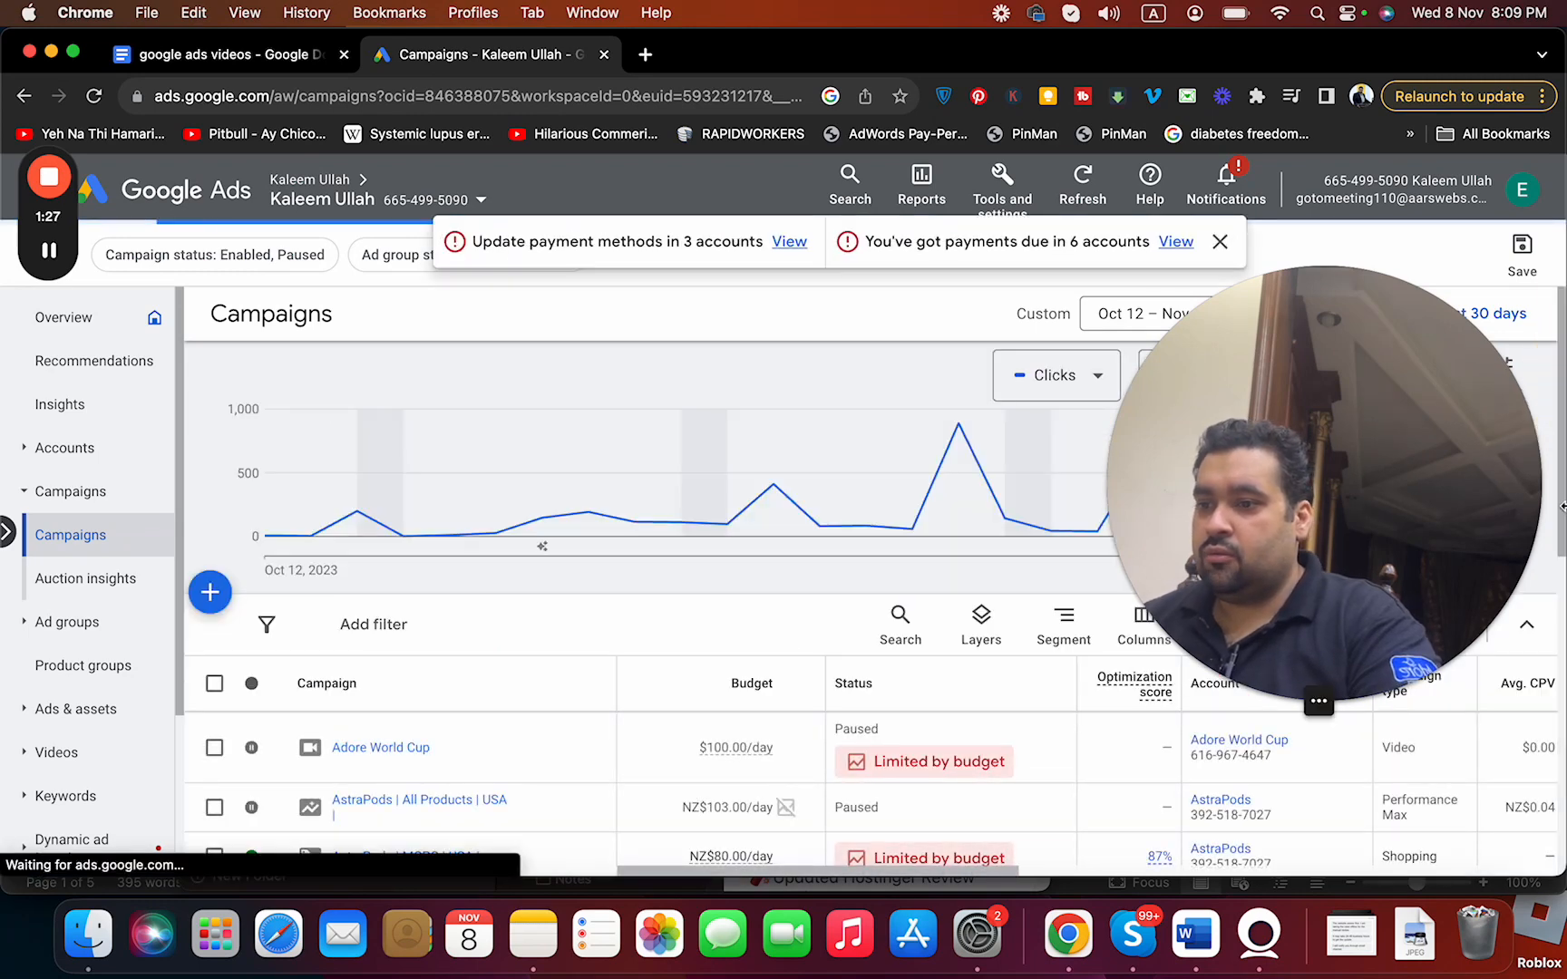
{"action": "mouse_move", "coordinate": [1560, 445]}
{"action": "left_mouse_down"}
{"action": "mouse_move", "coordinate": [1560, 468]}
{"action": "mouse_move", "coordinate": [1560, 454]}
{"action": "left_mouse_up"}
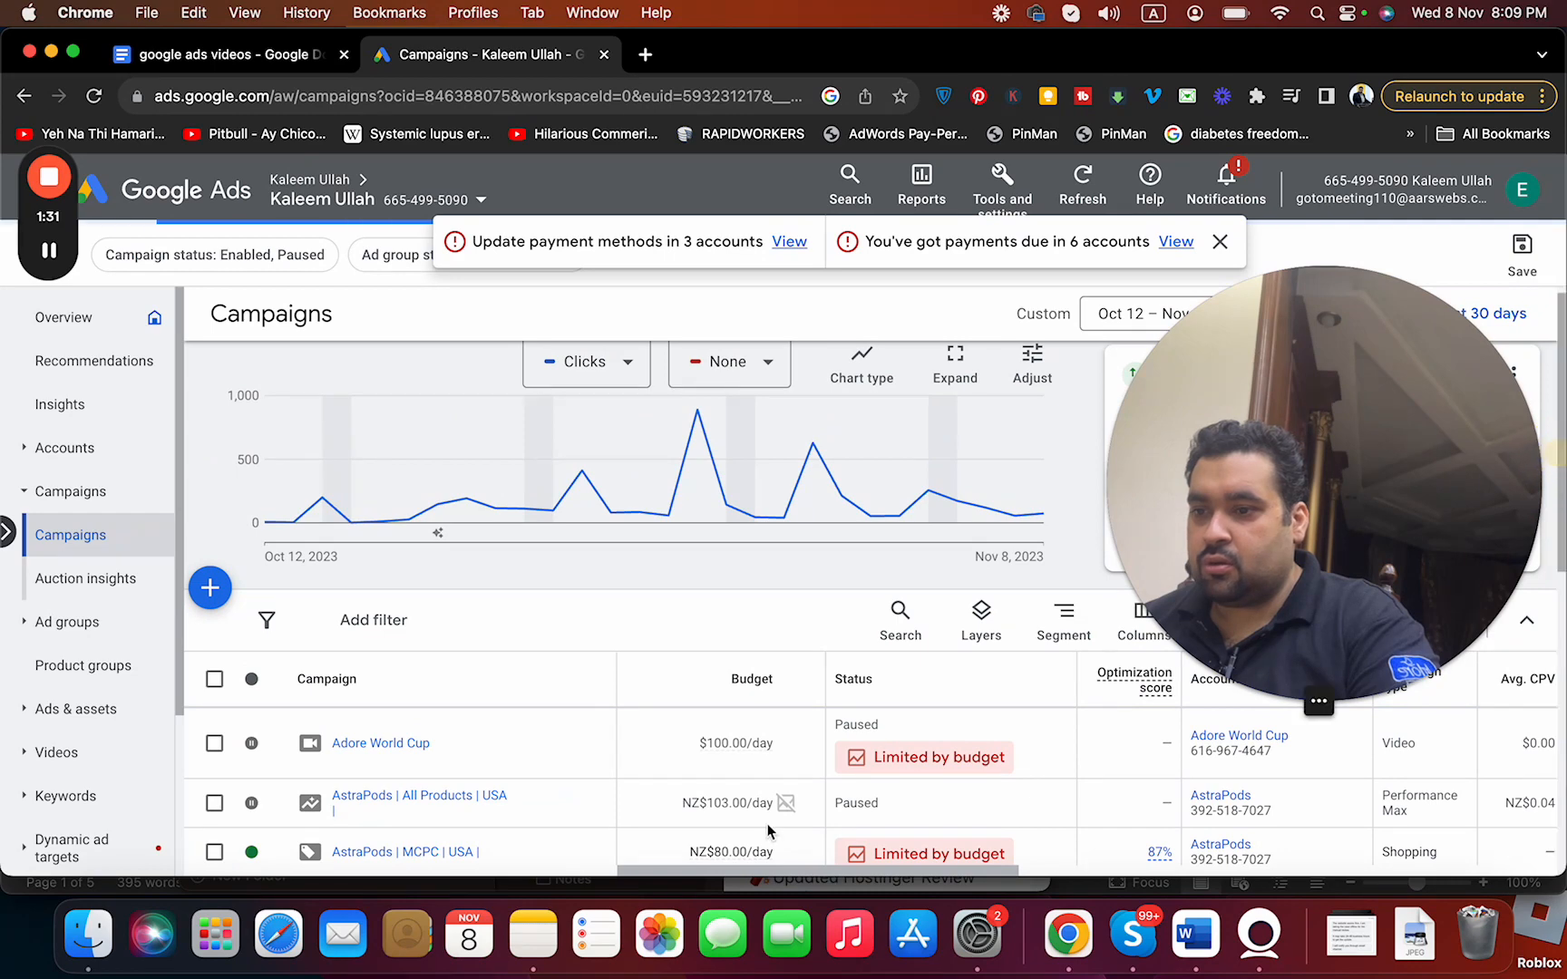
{"action": "left_click", "coordinate": [1271, 739]}
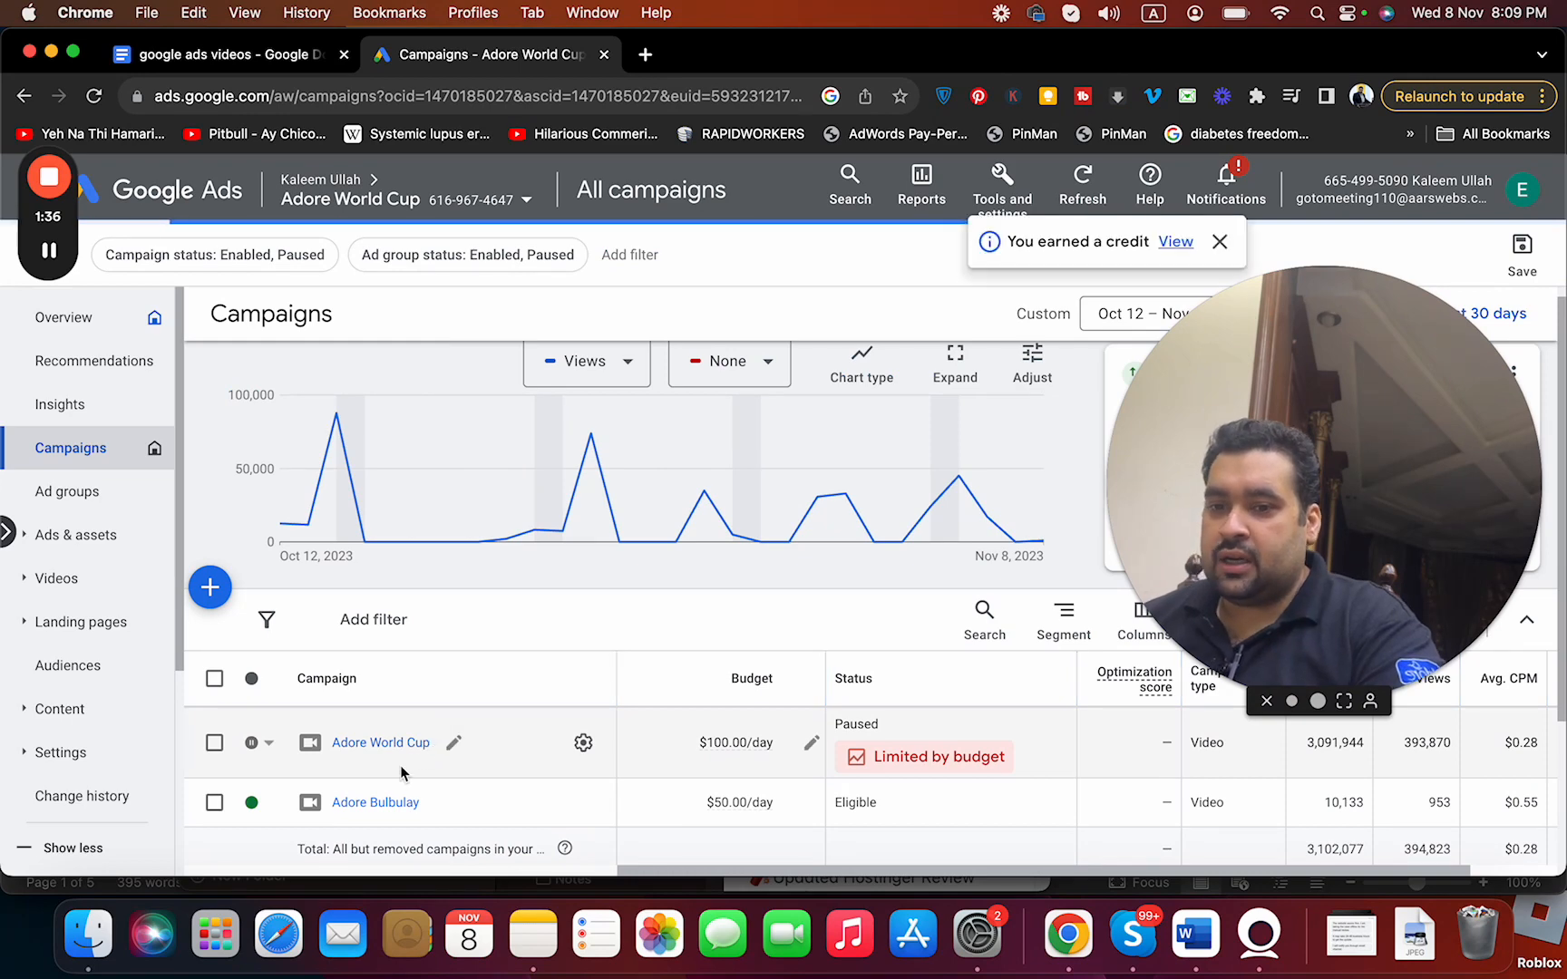
{"action": "left_click", "coordinate": [388, 803]}
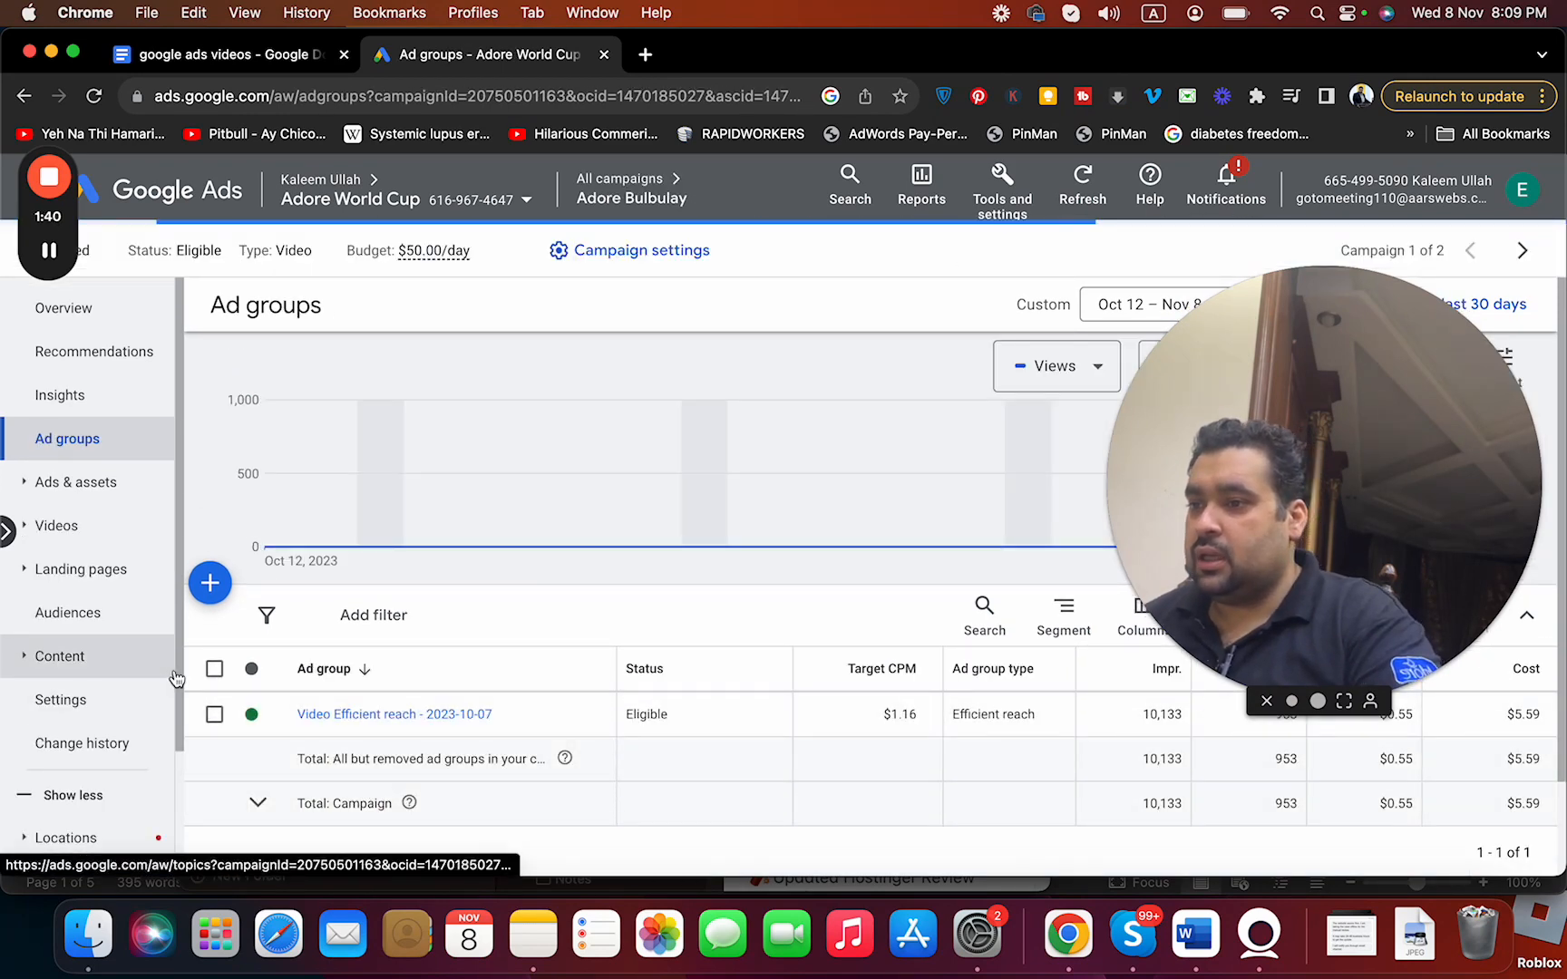
- Open the Adore Bulbulay campaign's settings, examine the Locations targeting choices and close them without saving
{"action": "left_click", "coordinate": [107, 712]}
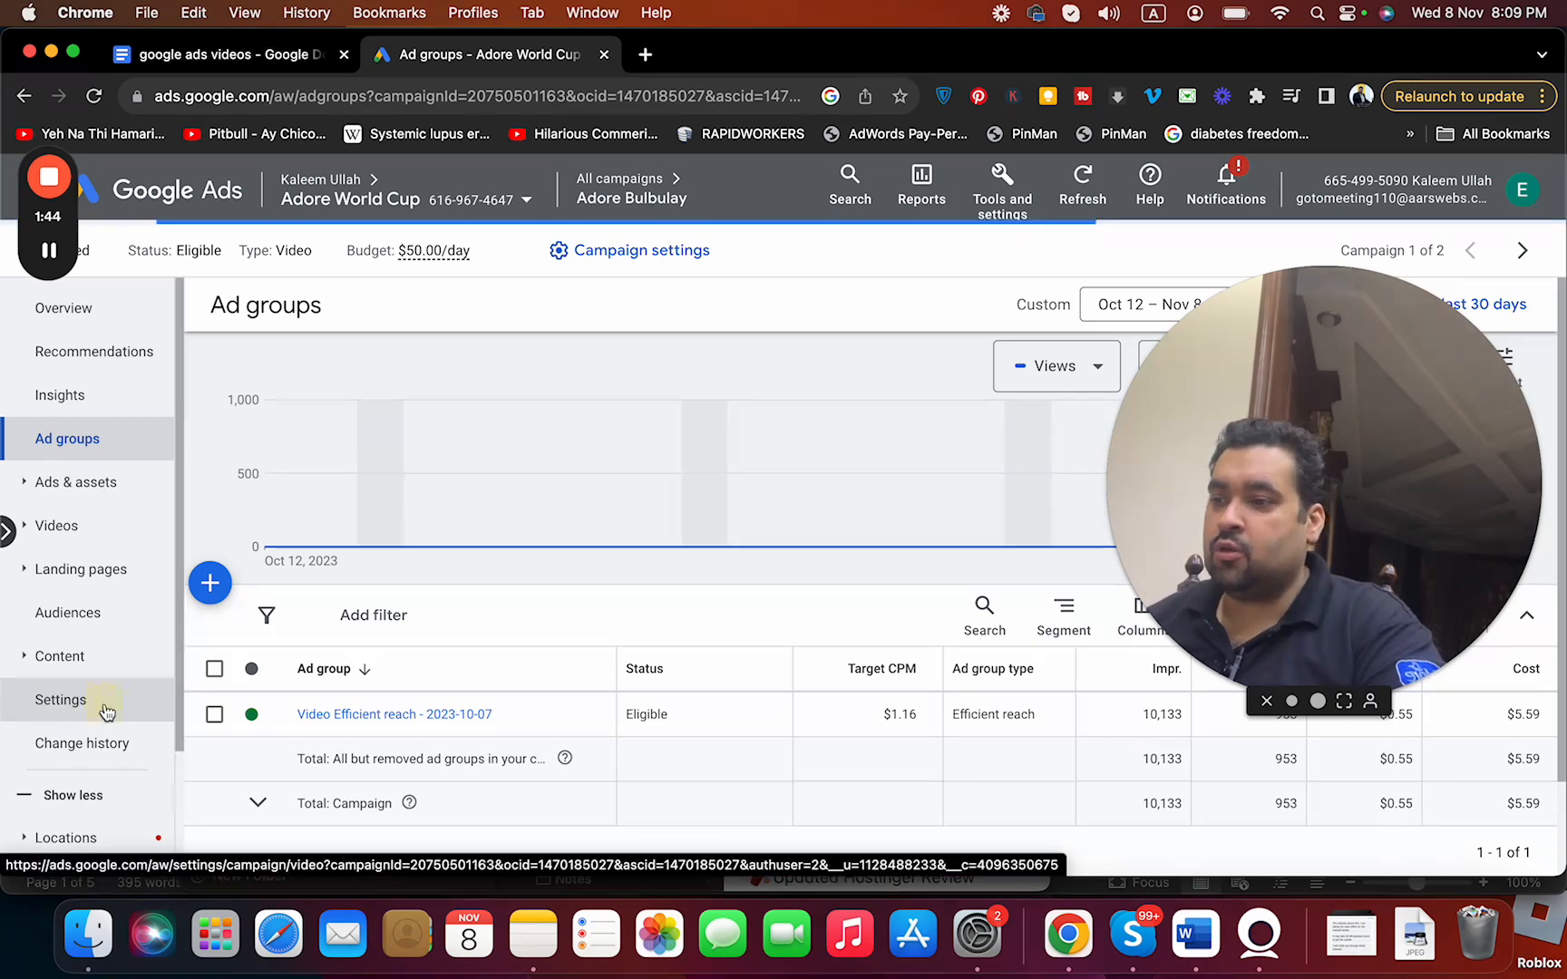
{"action": "left_click", "coordinate": [1260, 485]}
{"action": "left_click_drag", "start_coordinate": [1259, 485], "coordinate": [1272, 160]}
{"action": "left_click", "coordinate": [1437, 696]}
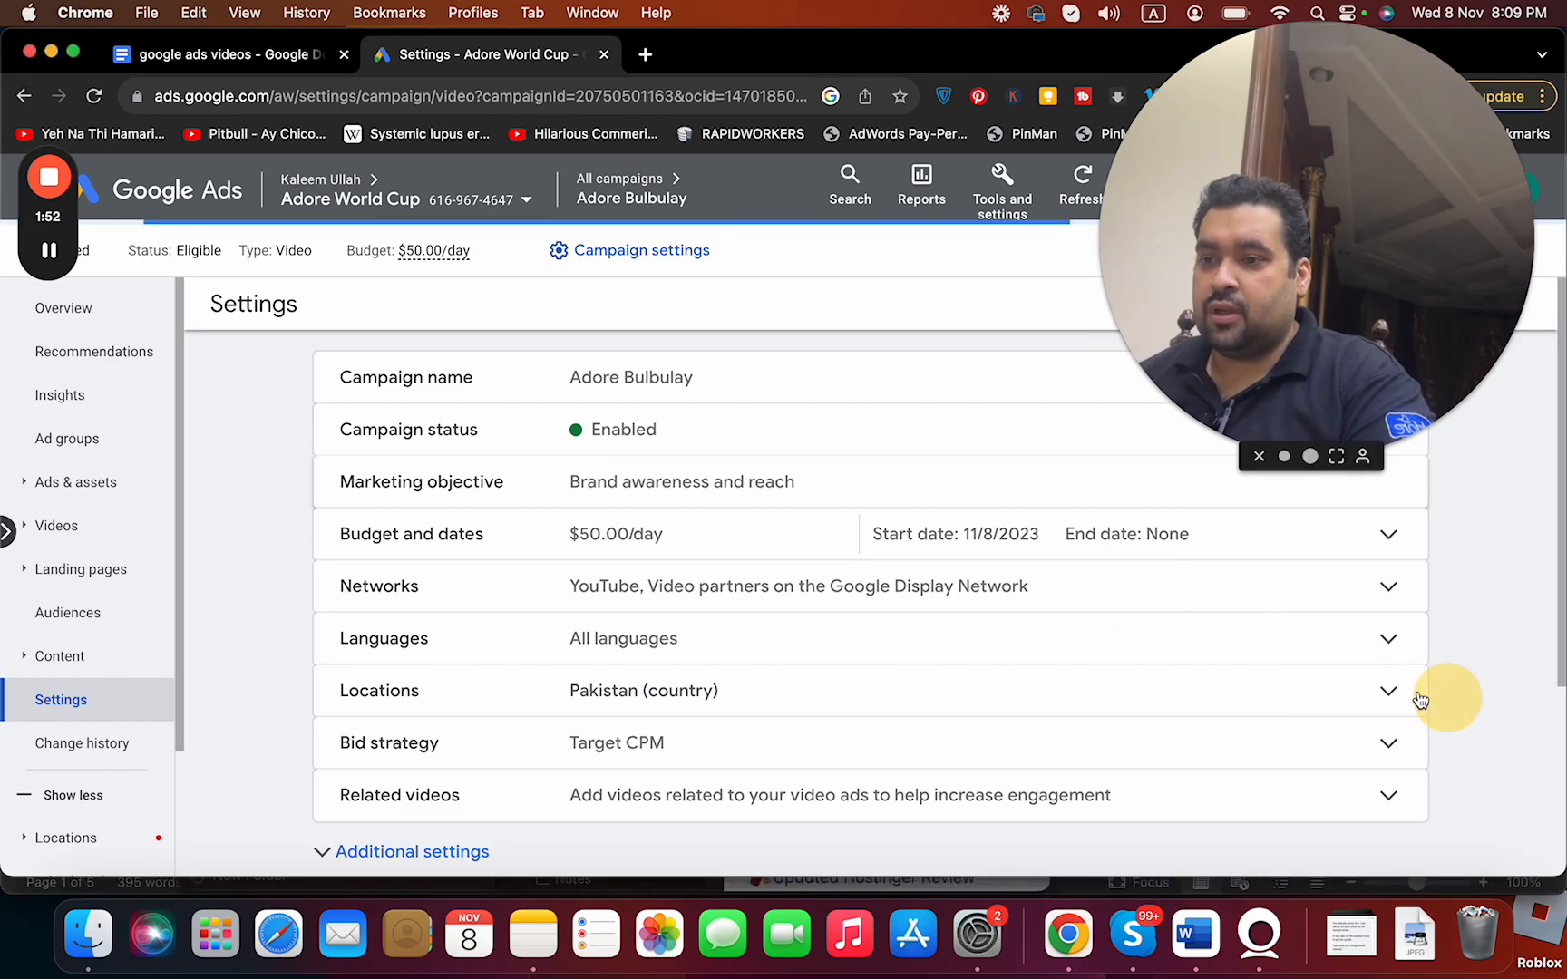
{"action": "left_click", "coordinate": [1388, 691]}
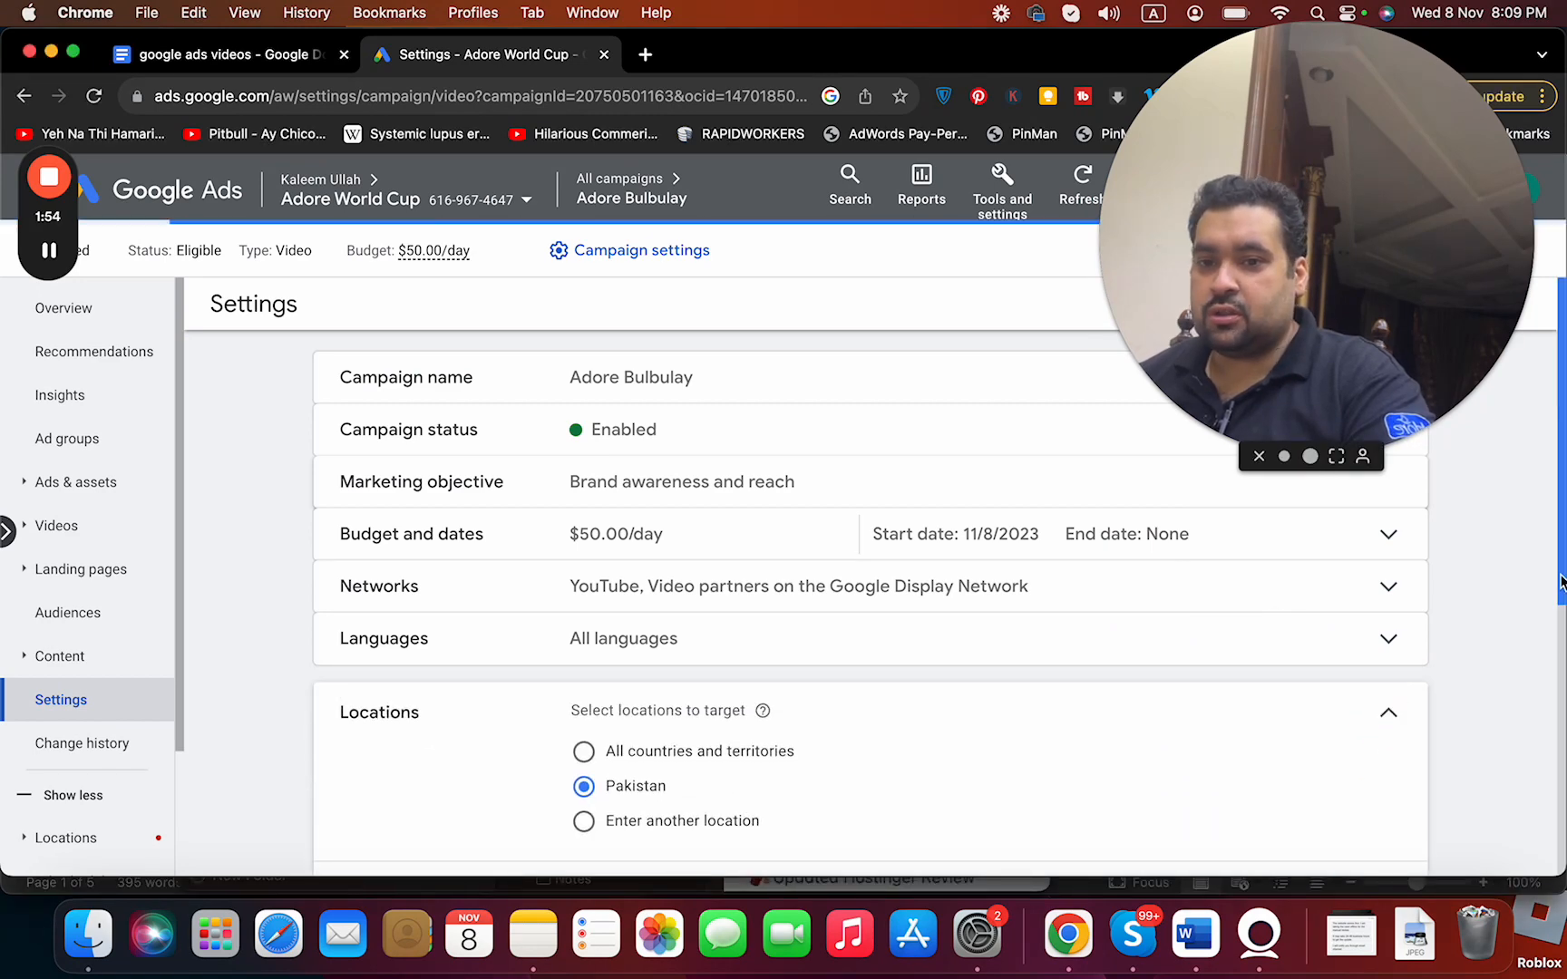
{"action": "left_click_drag", "start_coordinate": [1562, 634], "coordinate": [1562, 673]}
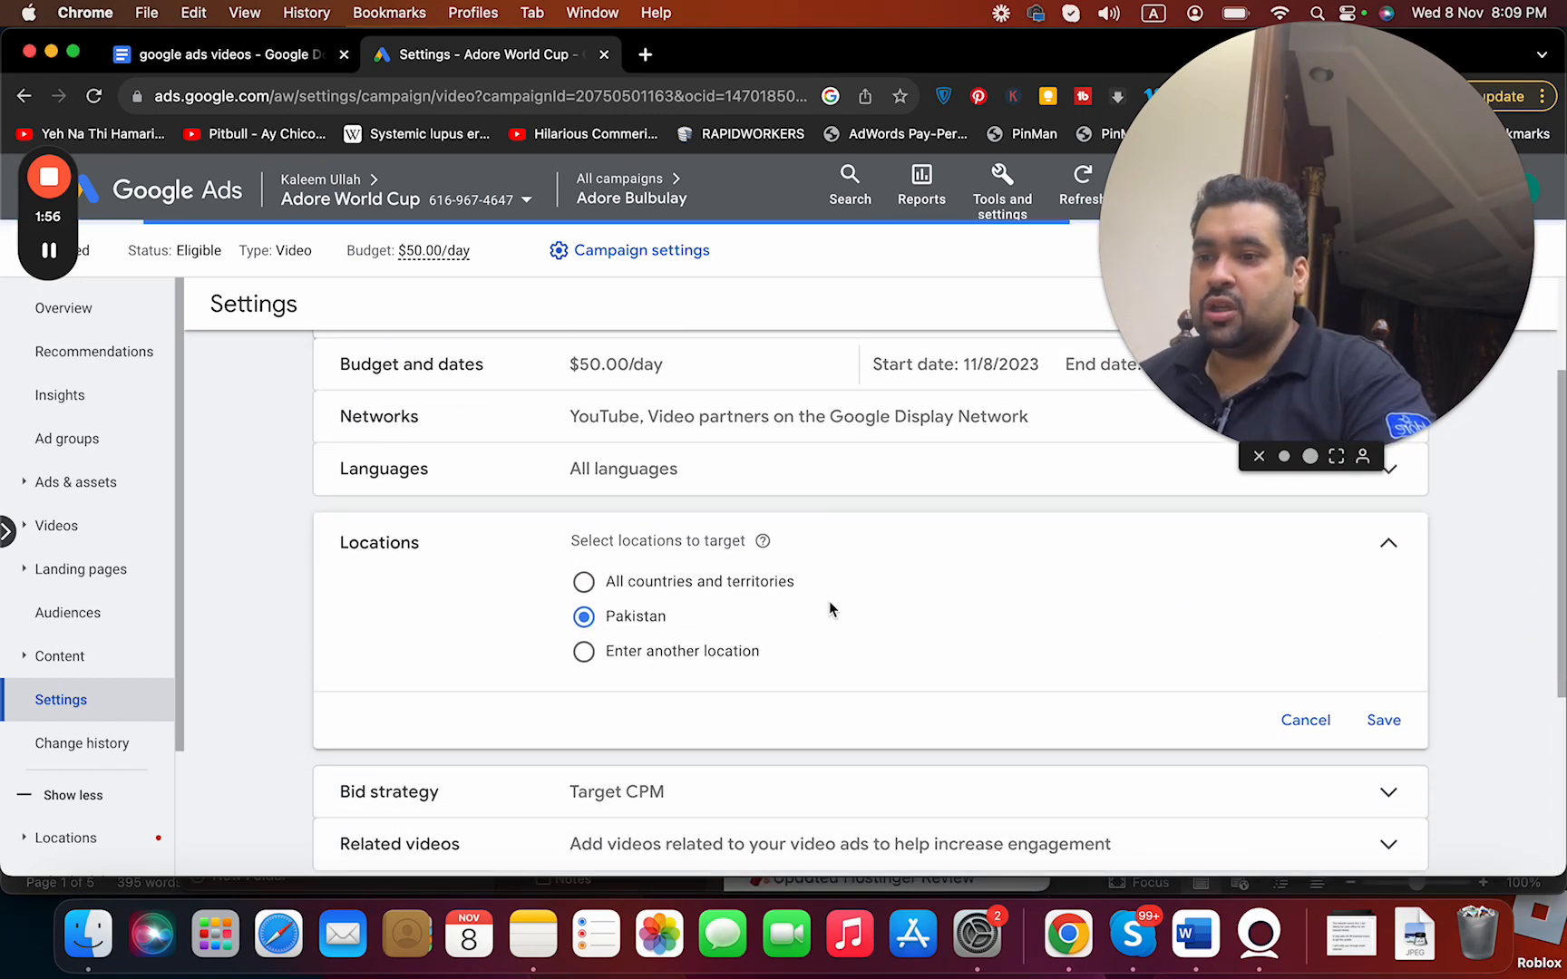
{"action": "left_click", "coordinate": [1317, 727]}
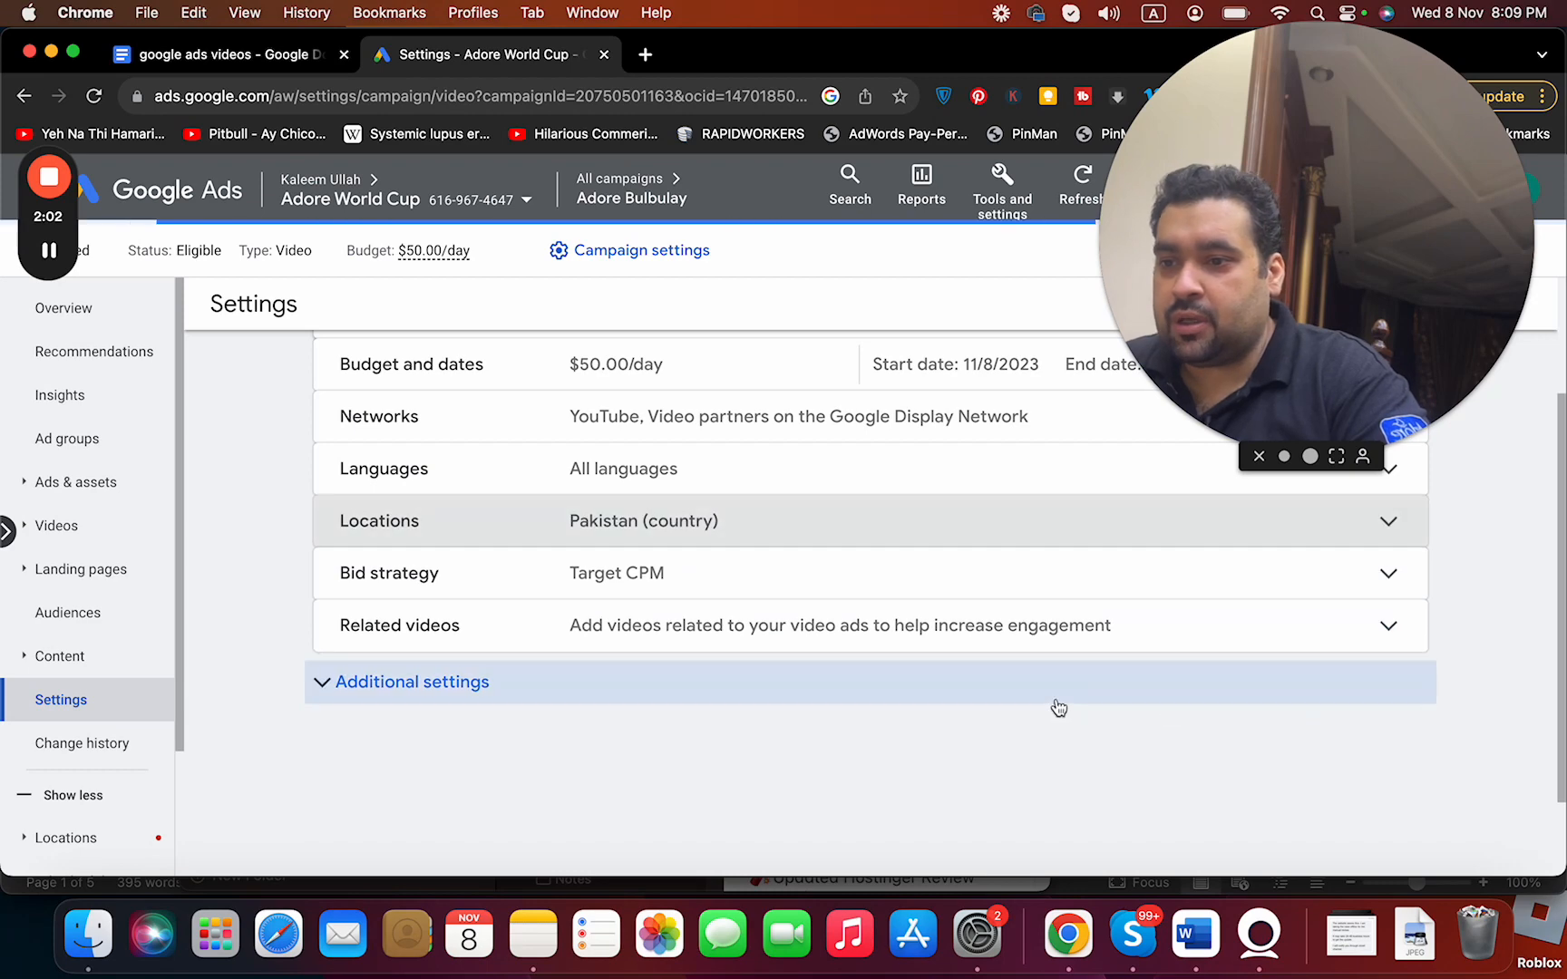
- Expand the campaign's additional settings and look through them for further location options
{"action": "left_click", "coordinate": [987, 693]}
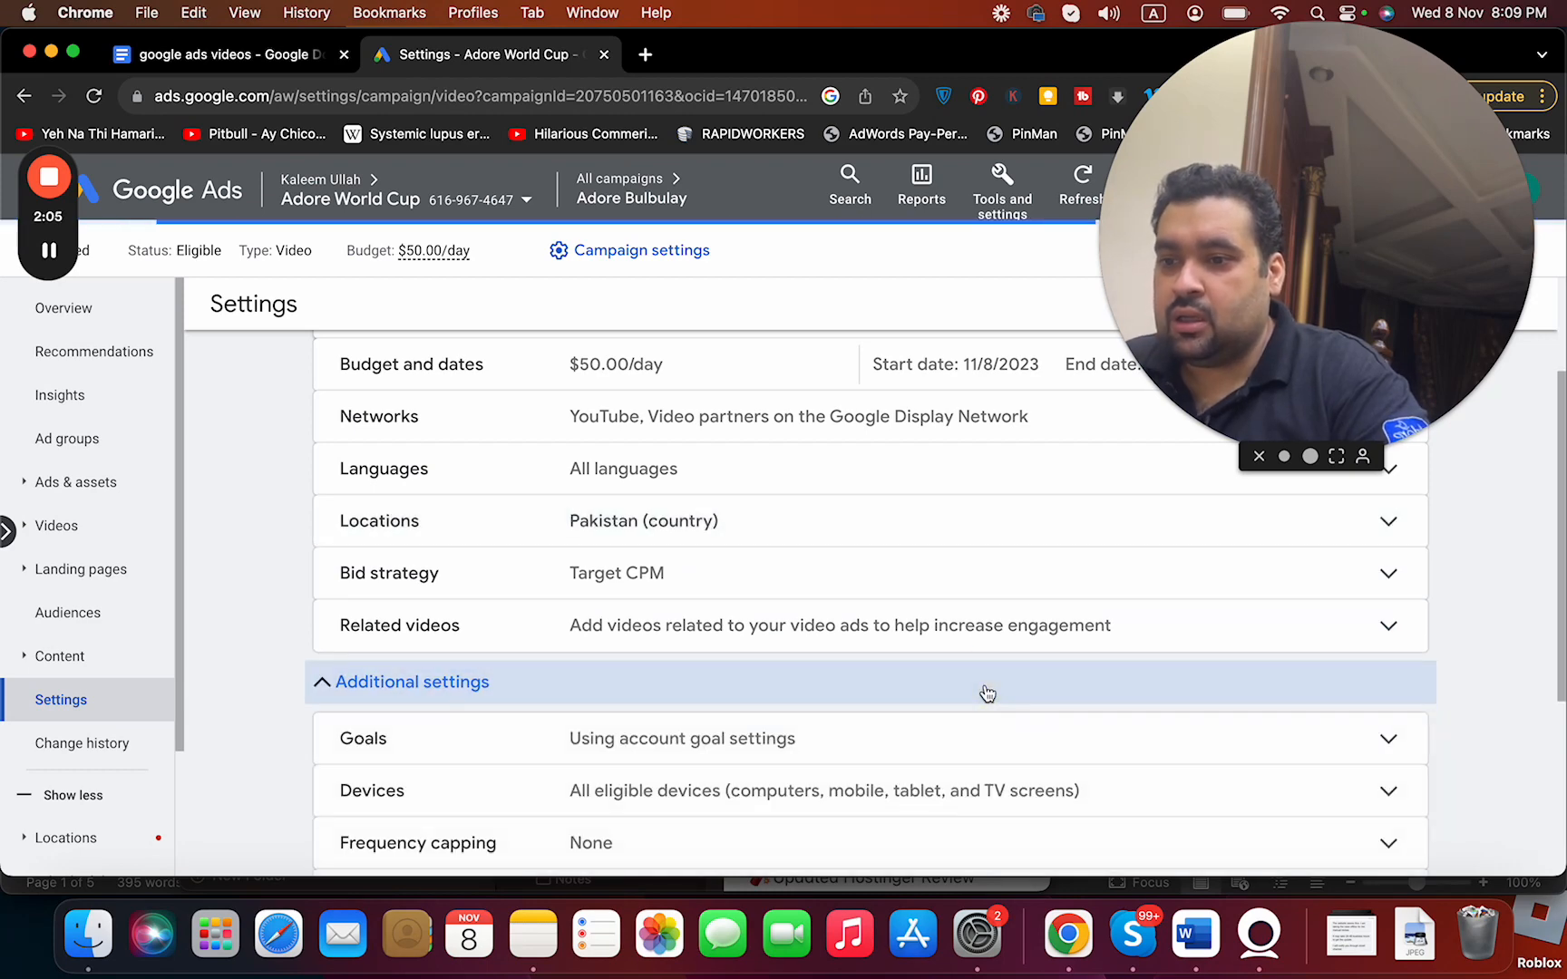
{"action": "scroll", "coordinate": [987, 693], "scroll_direction": "down", "scroll_amount": 1}
{"action": "scroll", "coordinate": [987, 693], "scroll_direction": "up", "scroll_amount": 3}
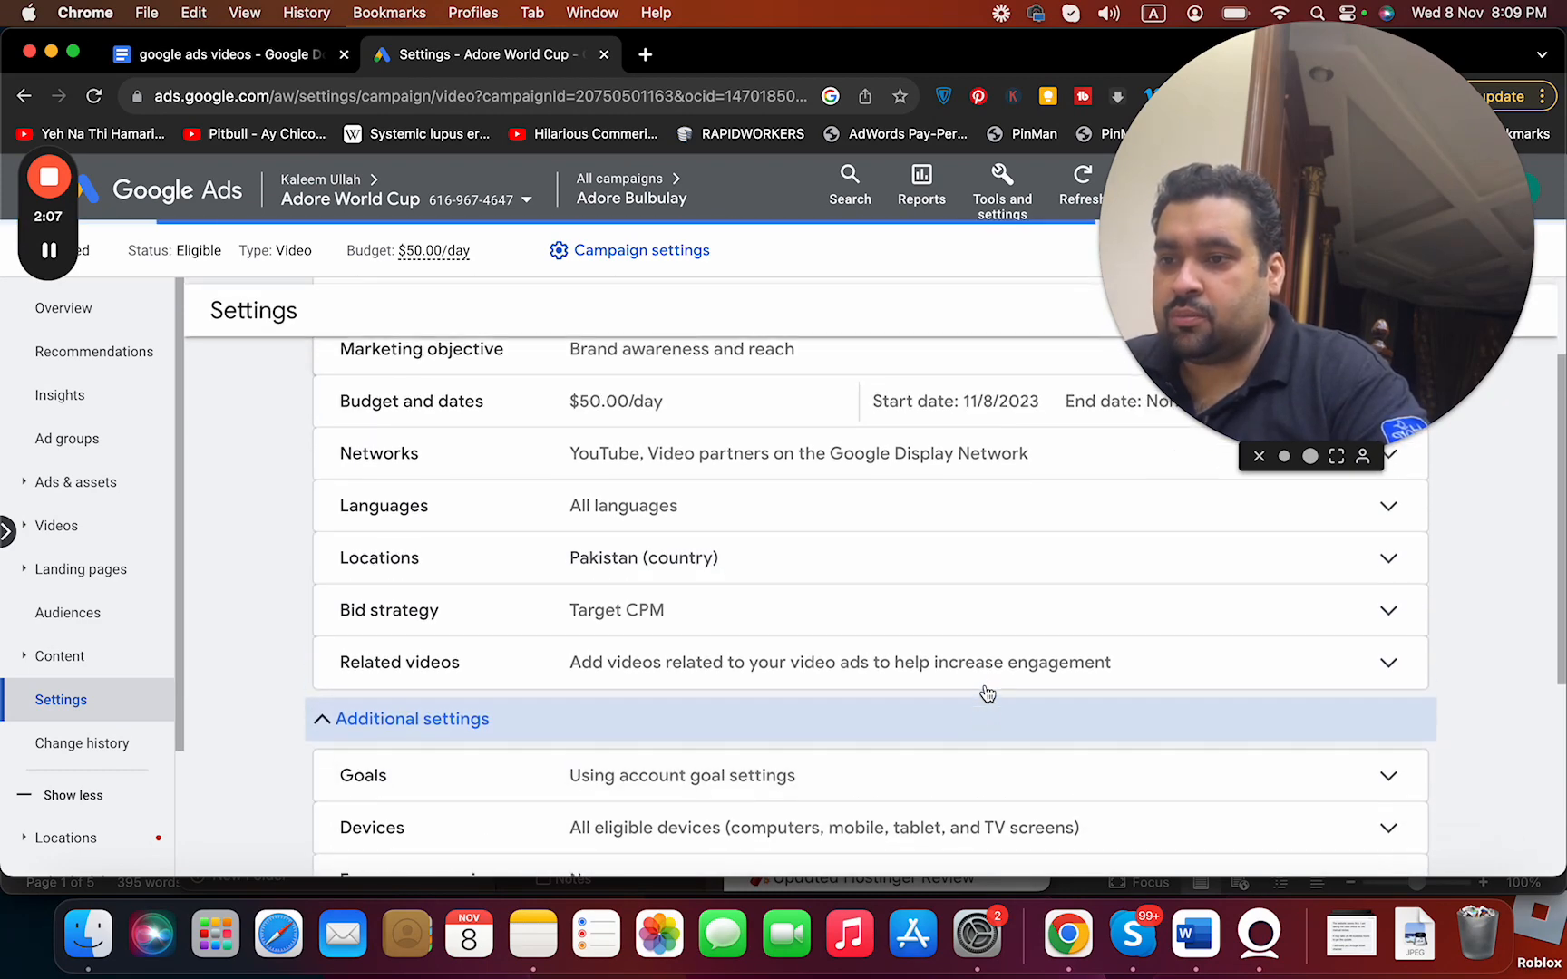
{"action": "scroll", "coordinate": [988, 694], "scroll_direction": "up", "scroll_amount": 2}
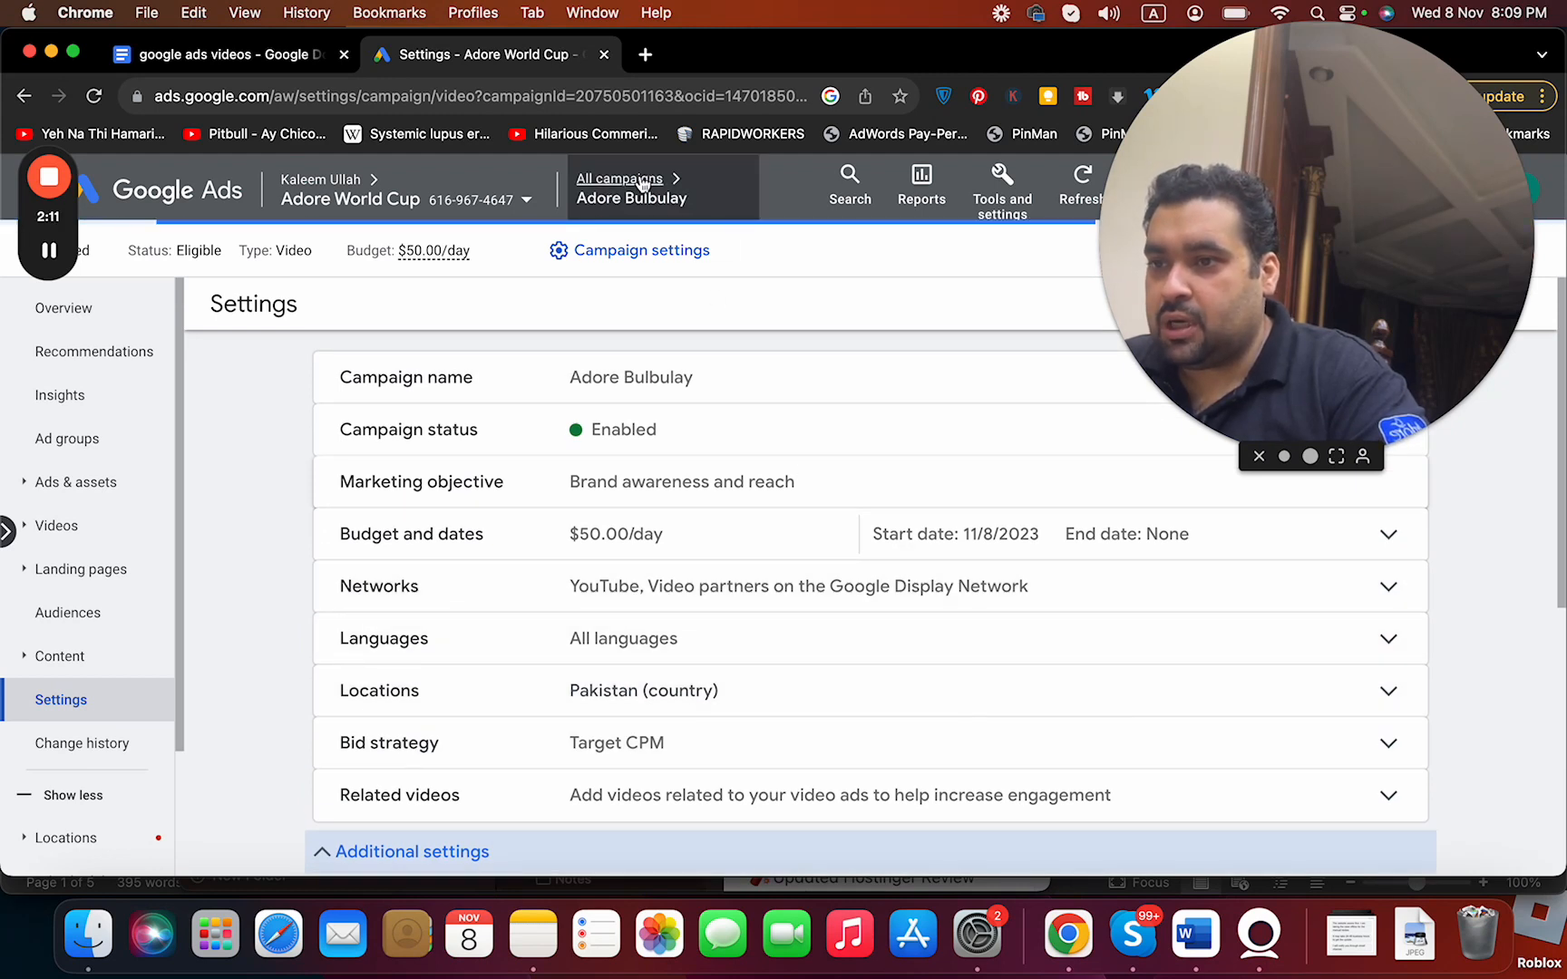
- Return to the manager account's campaigns list and open the PsychicGia.com search campaign
{"action": "mouse_move", "coordinate": [642, 184]}
{"action": "left_click", "coordinate": [612, 255]}
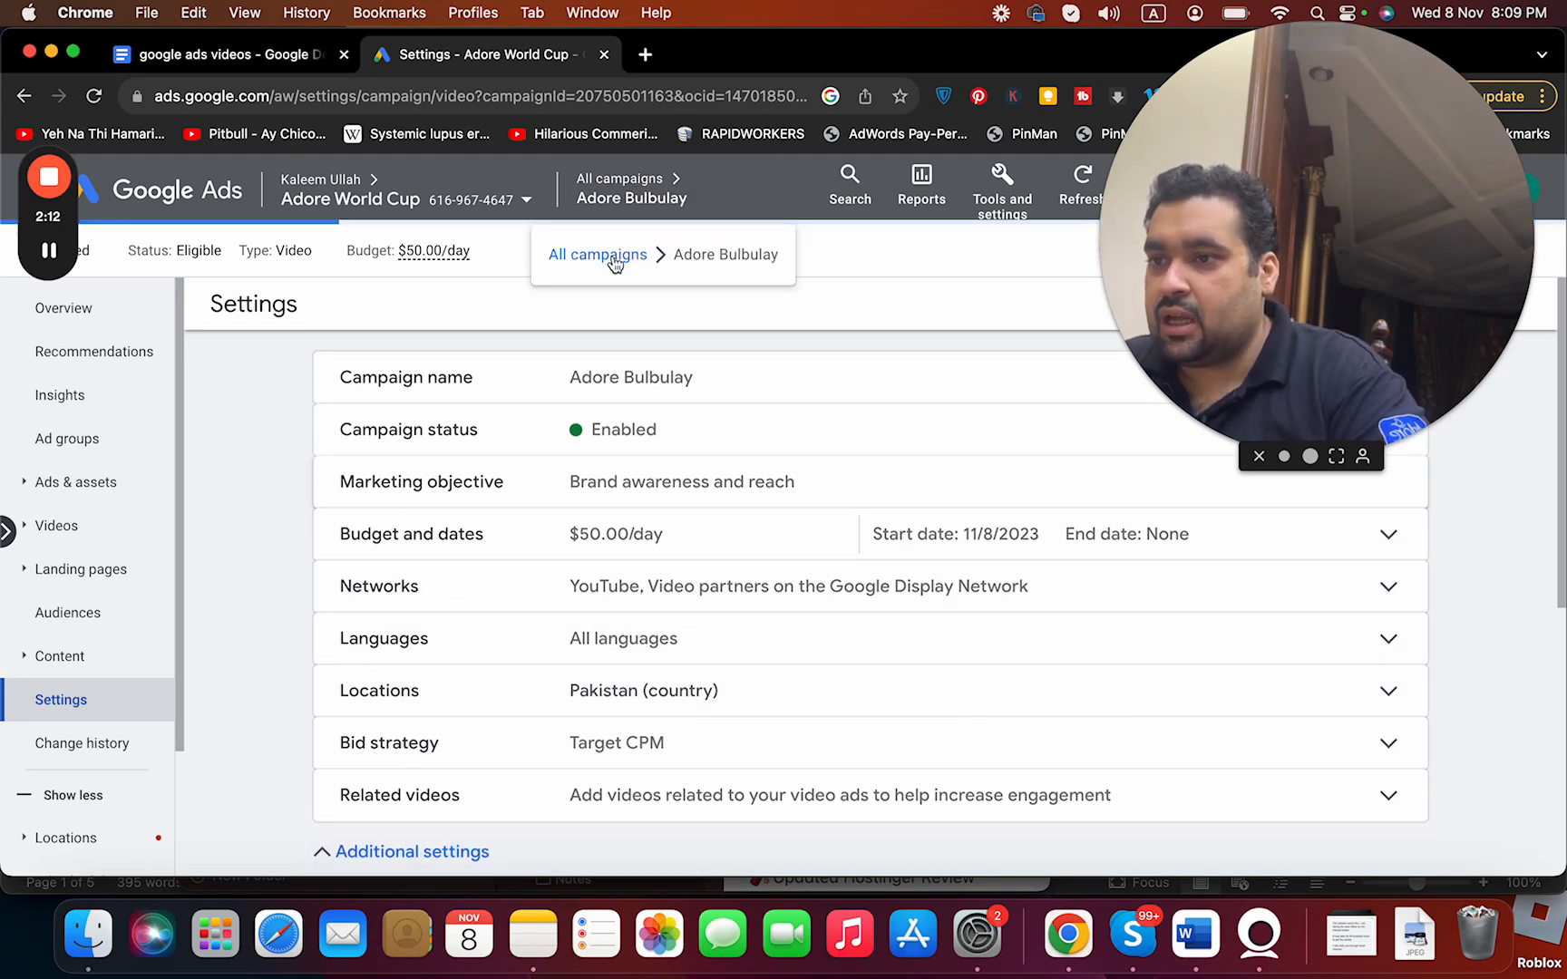
{"action": "left_click", "coordinate": [319, 184]}
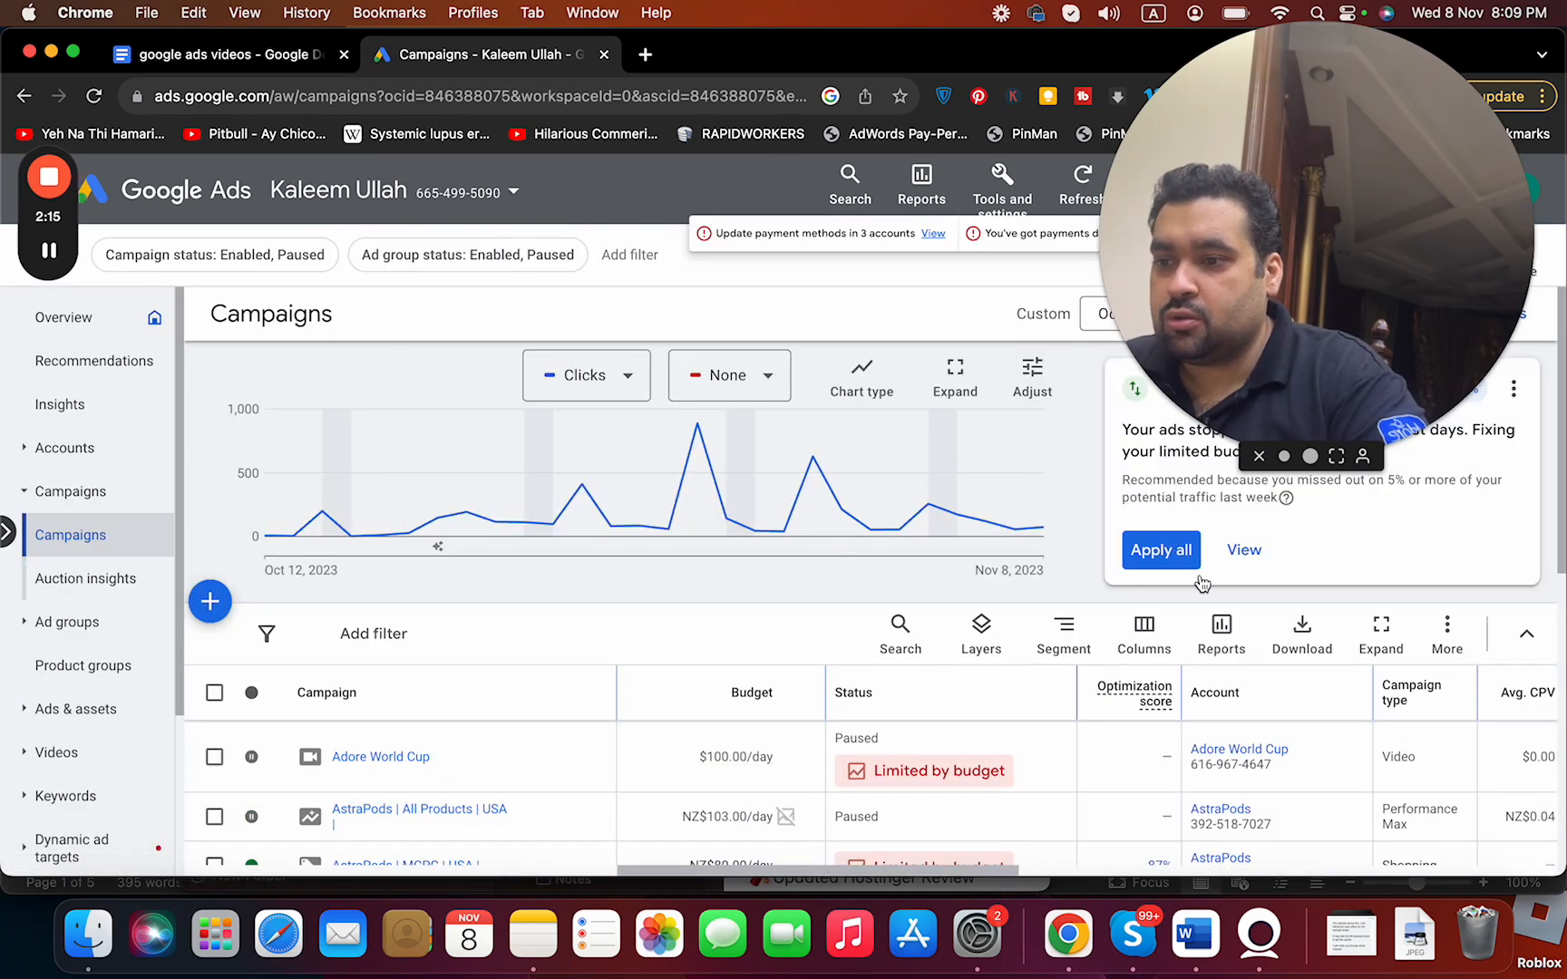
{"action": "left_click_drag", "start_coordinate": [1556, 428], "coordinate": [1552, 617]}
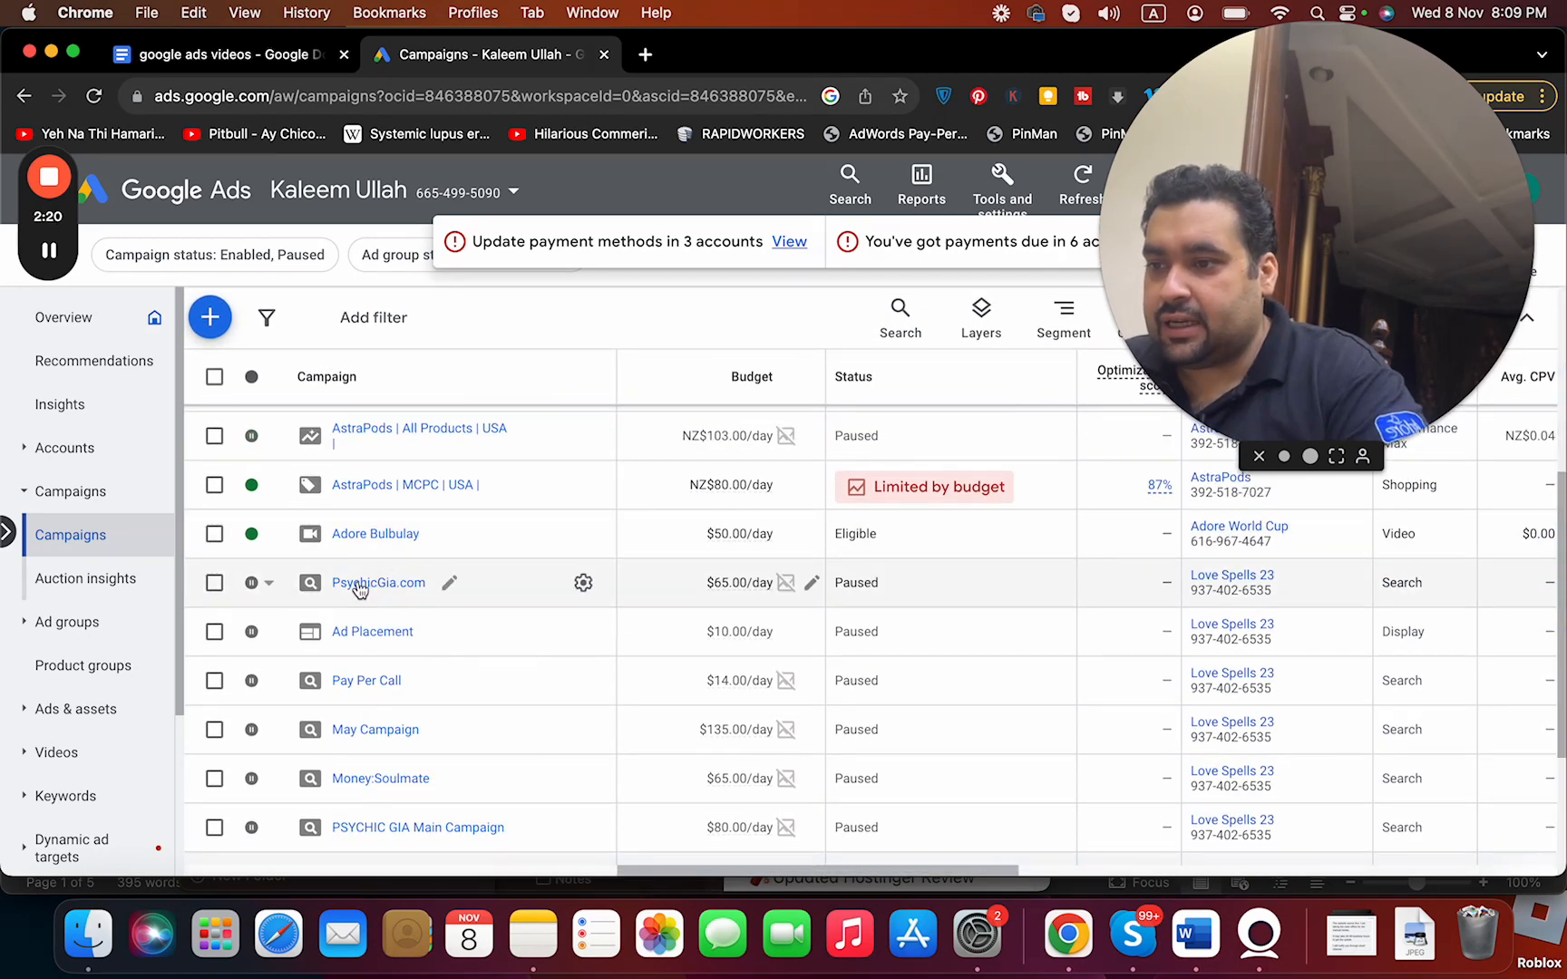
{"action": "left_click", "coordinate": [358, 585]}
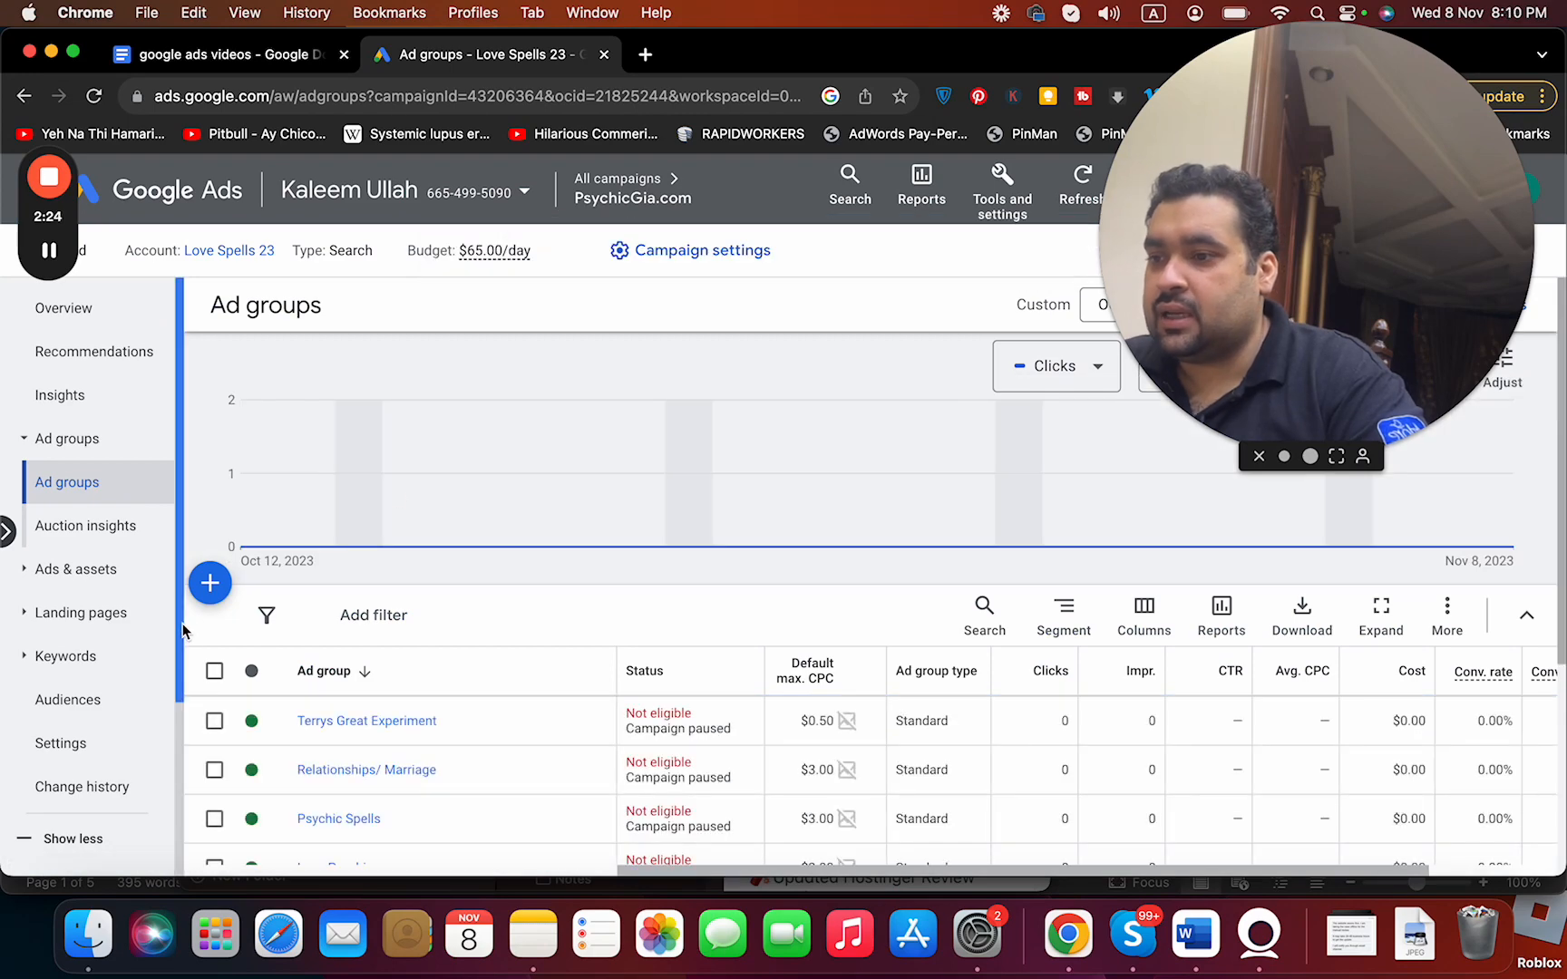
- Open the PsychicGia.com campaign's settings and expand the location options within its Locations section
{"action": "scroll", "coordinate": [180, 653], "scroll_direction": "down", "scroll_amount": 1}
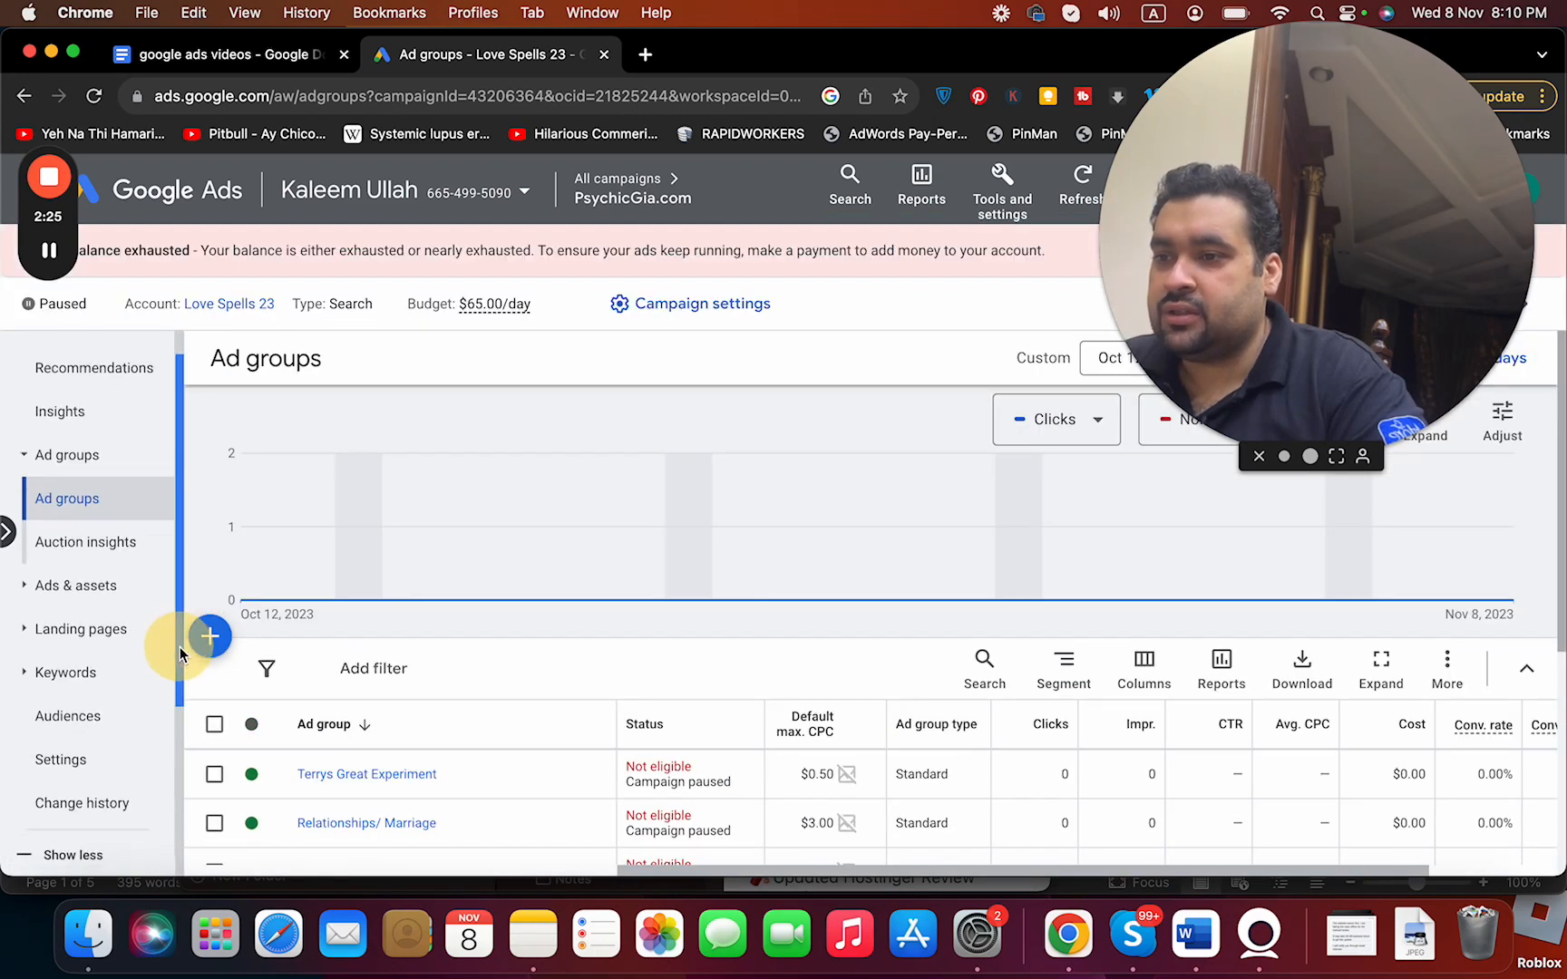
{"action": "left_click", "coordinate": [77, 766]}
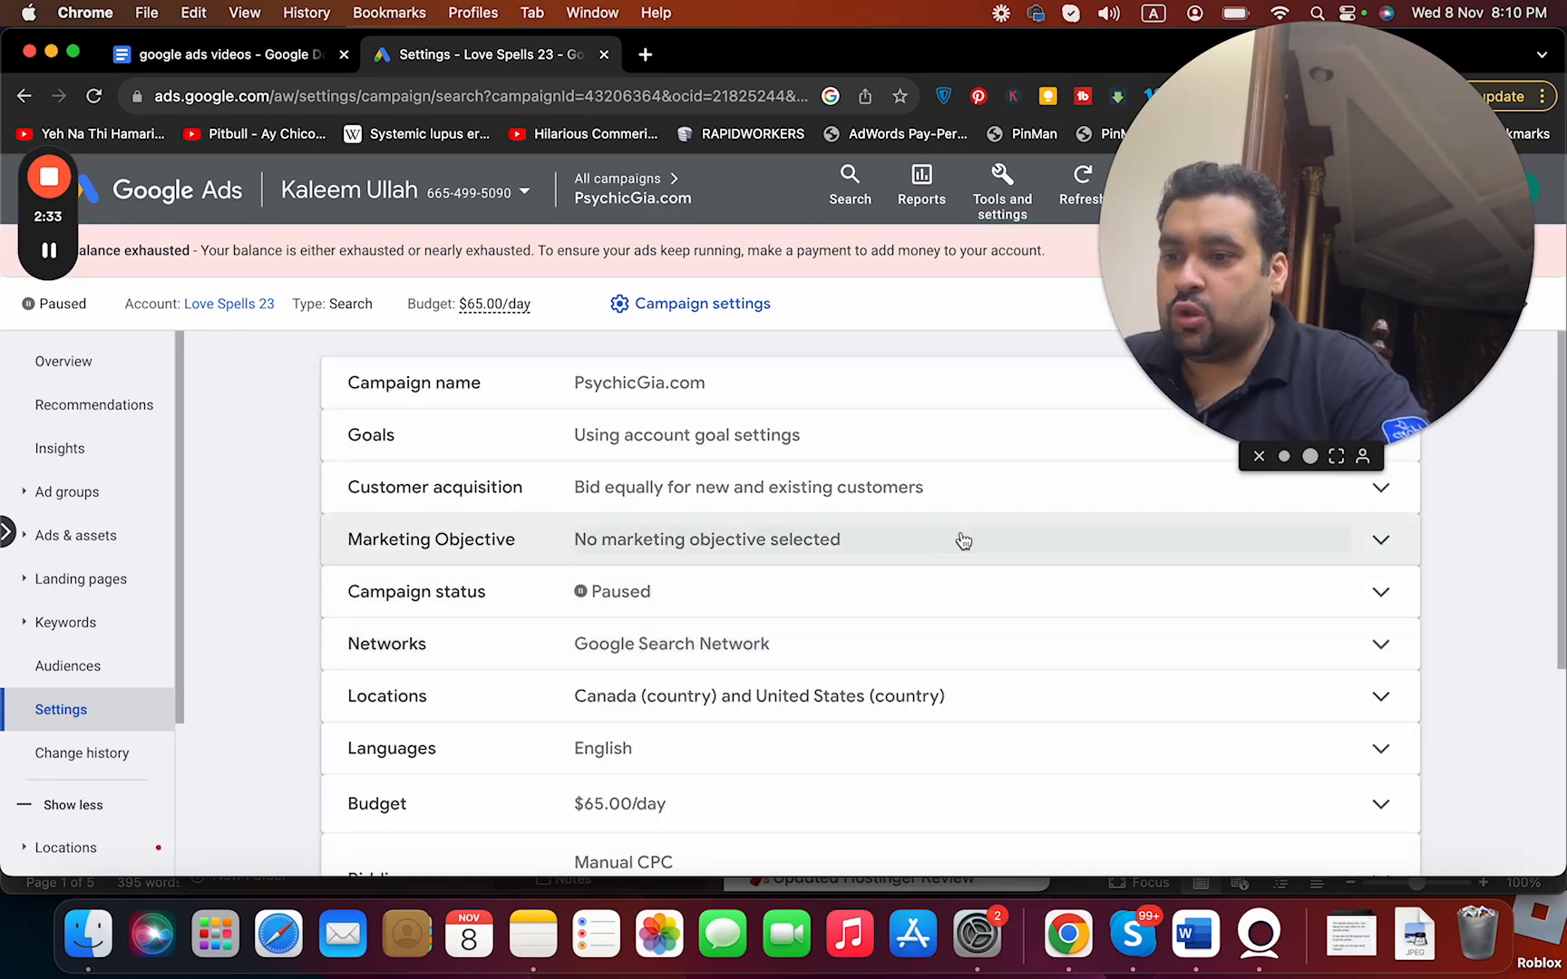
{"action": "left_click", "coordinate": [997, 719]}
{"action": "scroll", "coordinate": [1551, 545], "scroll_direction": "down", "scroll_amount": 5}
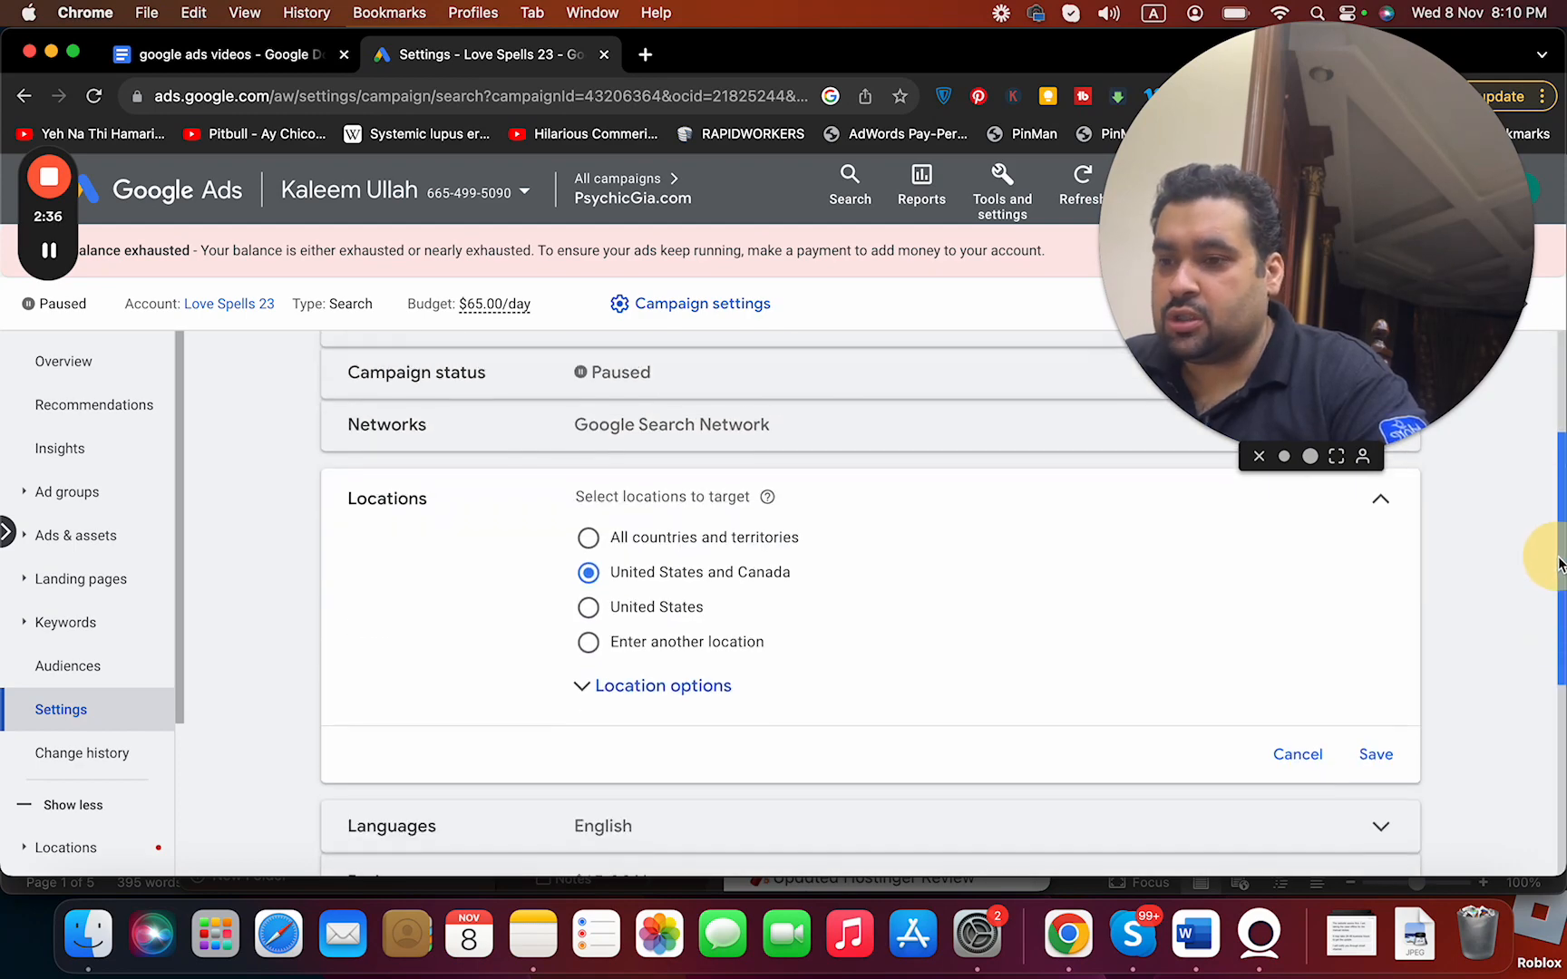
{"action": "left_click", "coordinate": [581, 694]}
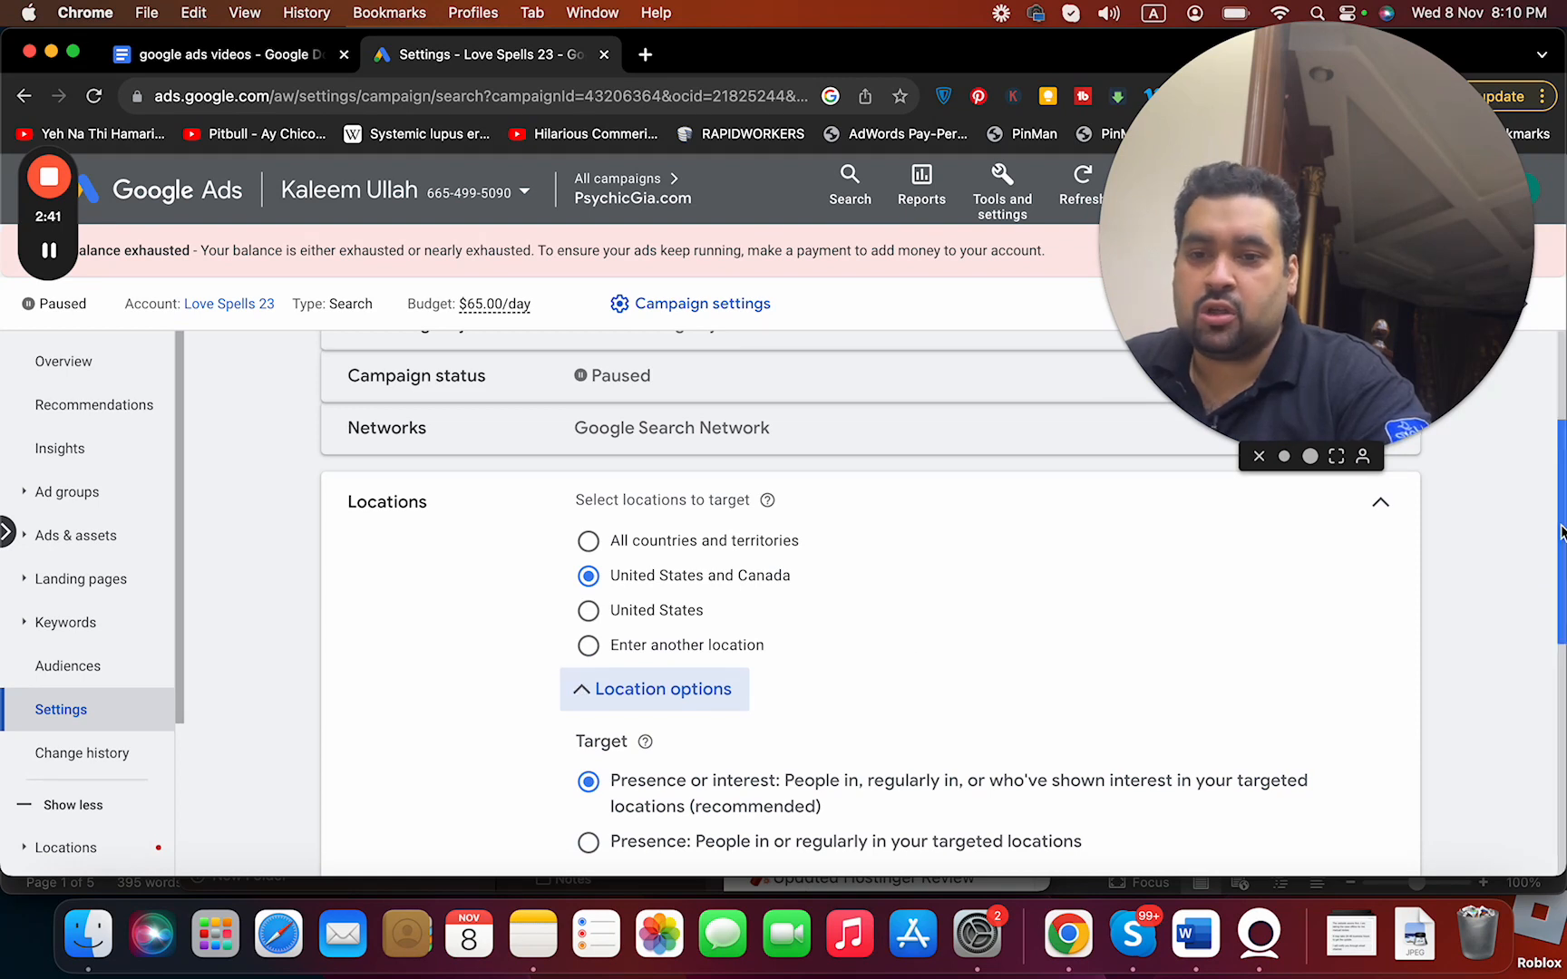
{"action": "left_click_drag", "start_coordinate": [1558, 526], "coordinate": [1561, 596]}
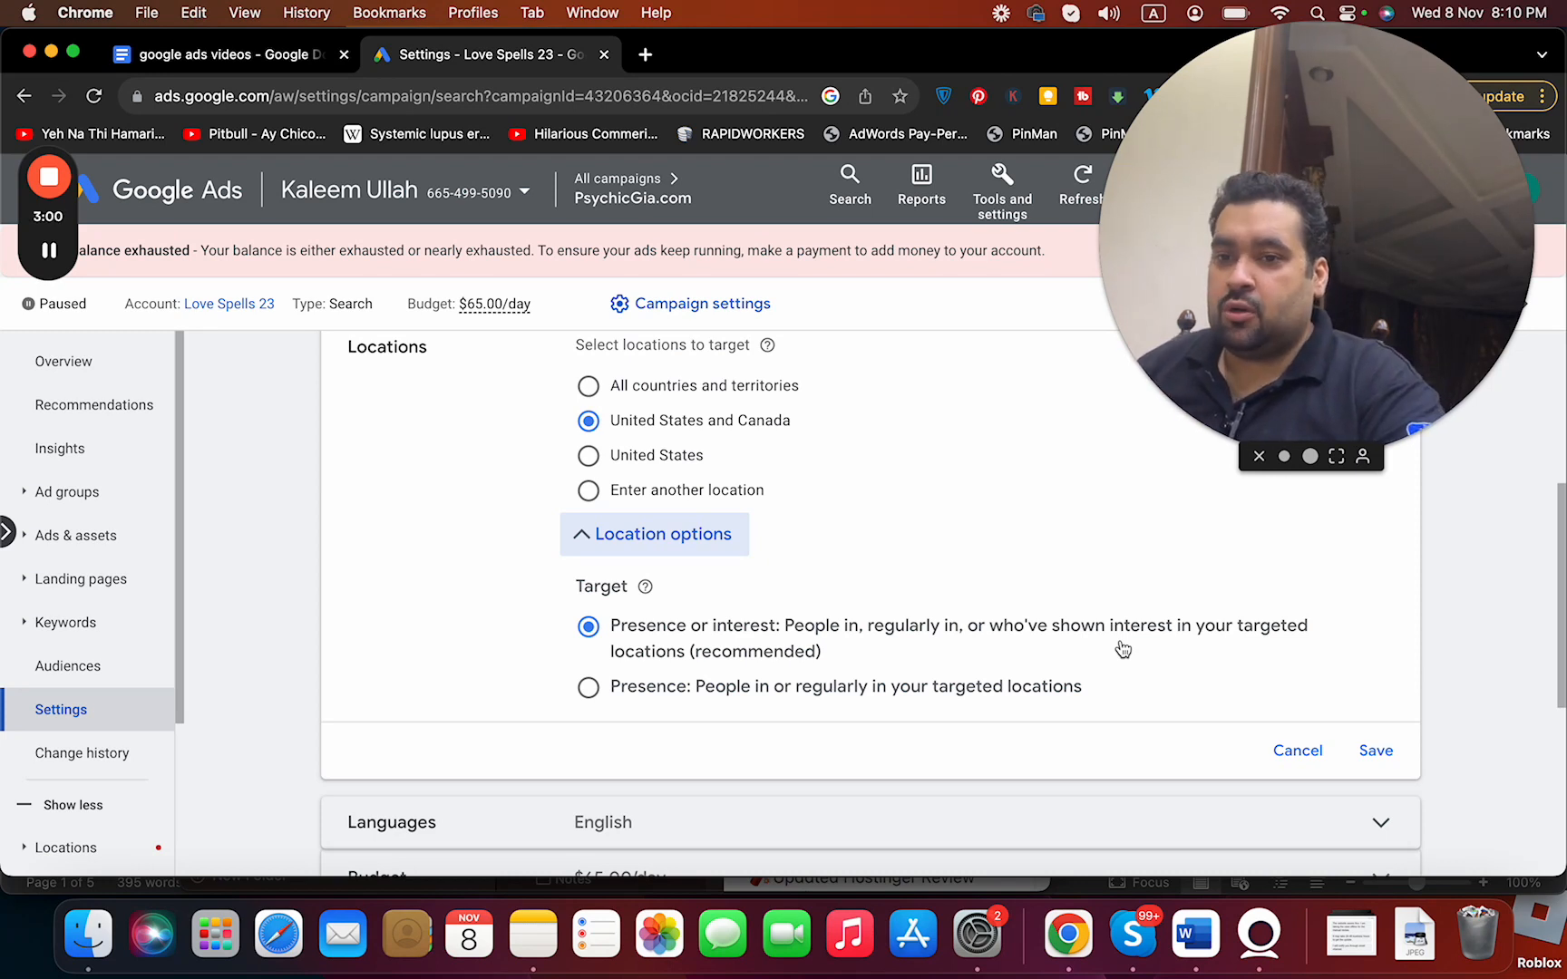
- Try the Presence target option for people in or regularly in the targeted locations, then reselect Presence or interest
{"action": "left_click", "coordinate": [921, 704]}
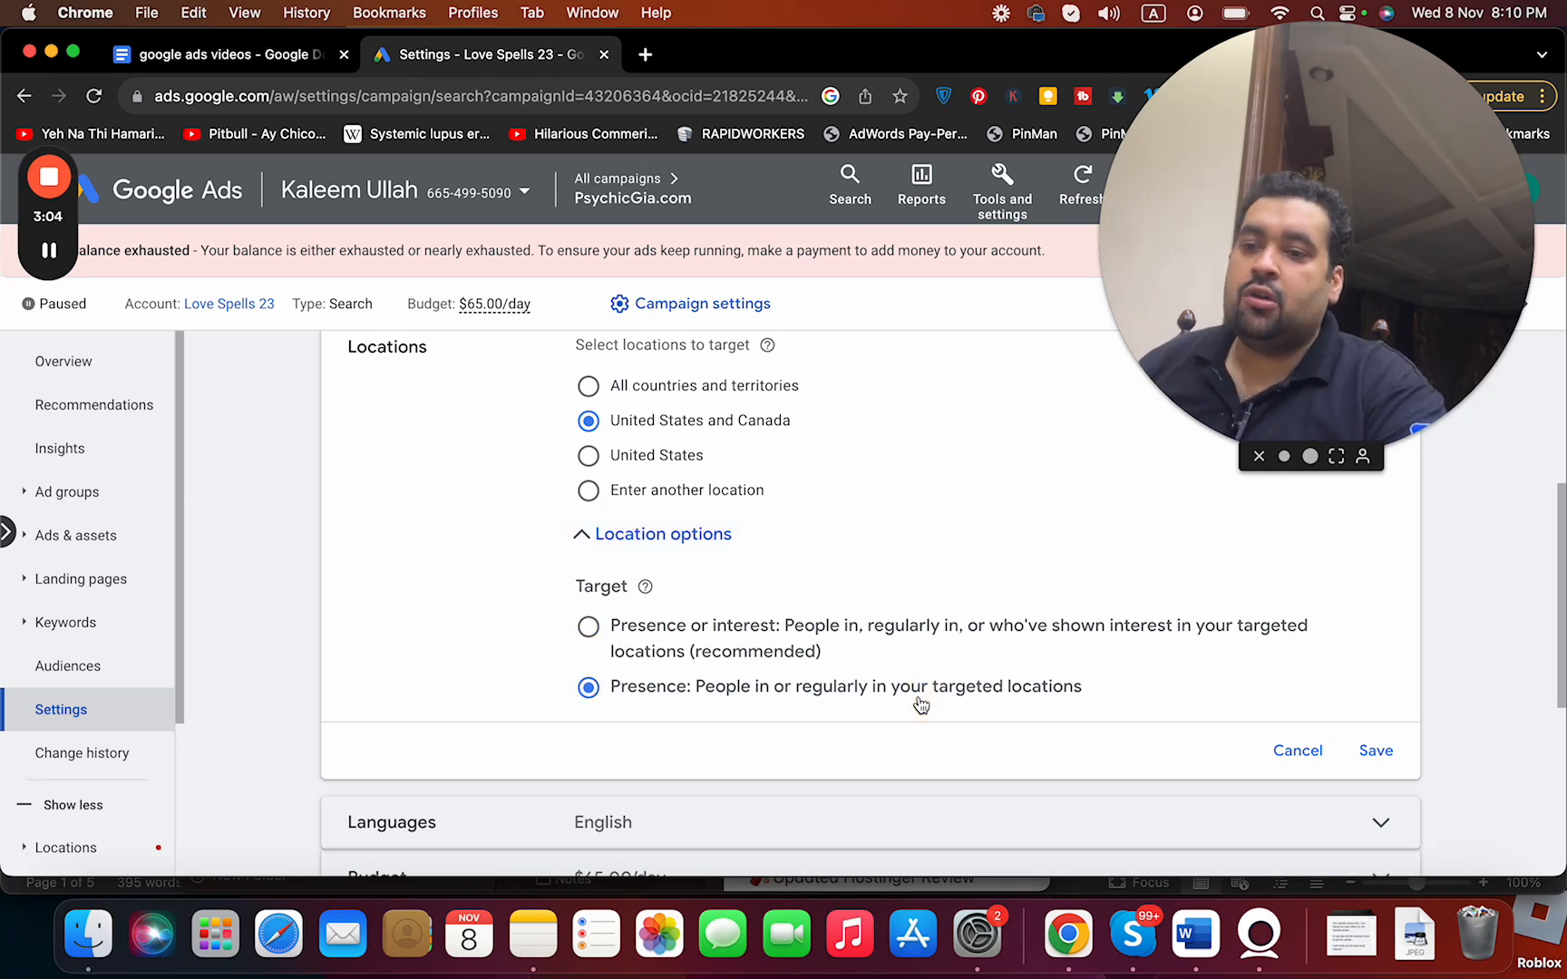
{"action": "left_click", "coordinate": [902, 638]}
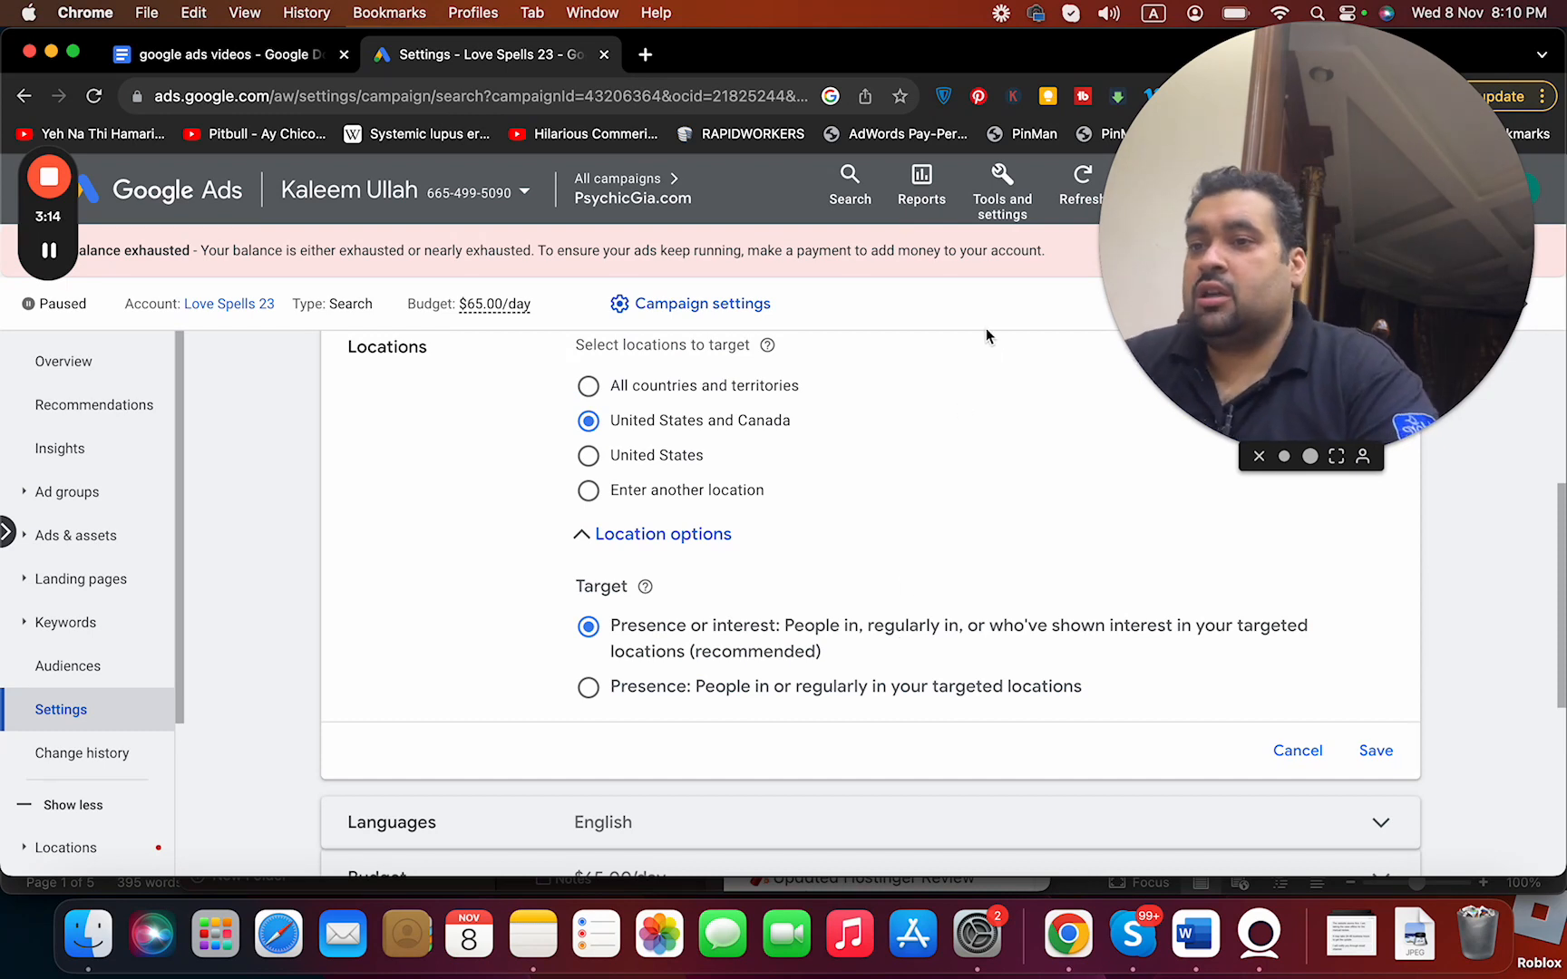
- Open the clickguard.com website in a new browser tab
{"action": "left_click", "coordinate": [647, 57]}
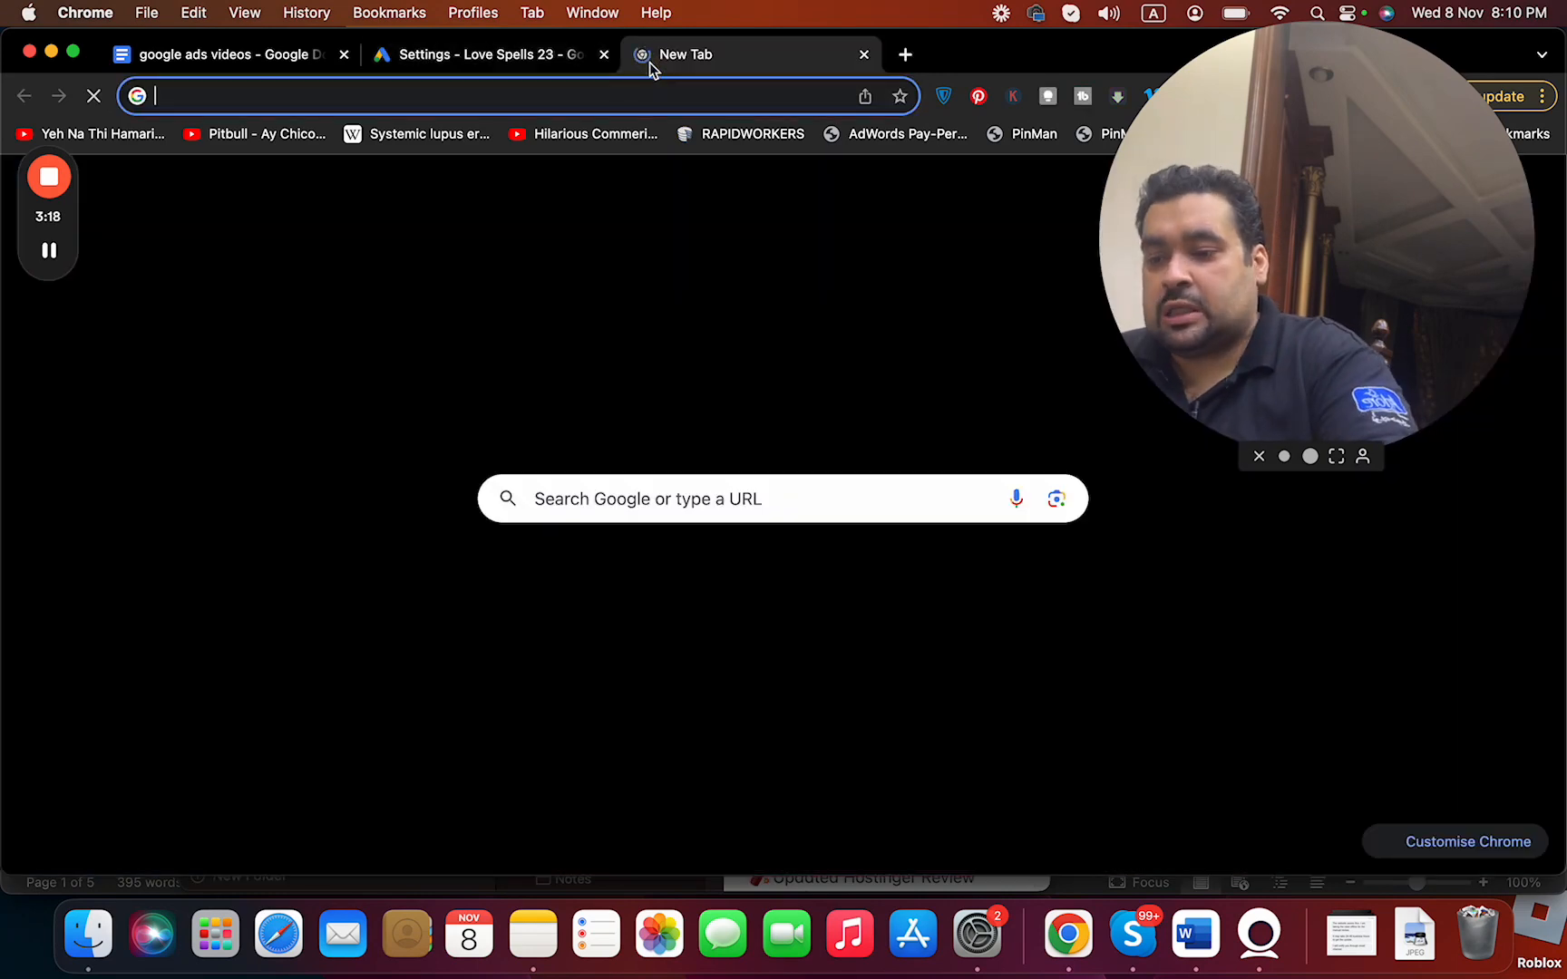
{"action": "type", "text": "clik"}
{"action": "key", "text": "Return"}
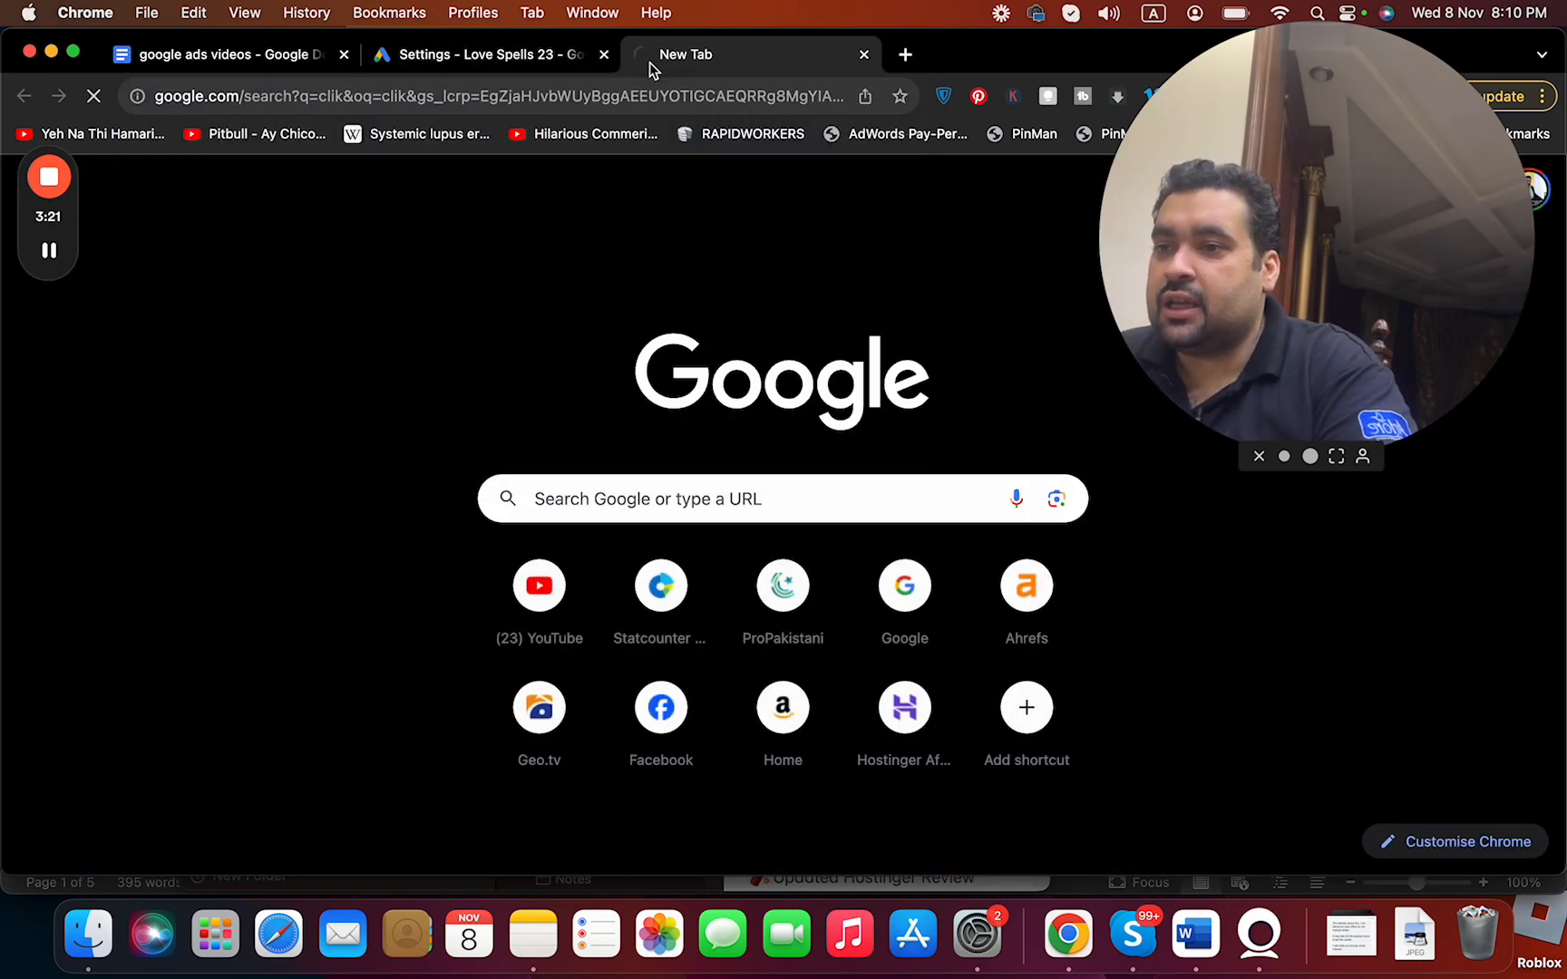
{"action": "left_click", "coordinate": [654, 82]}
{"action": "type", "text": "clic"}
{"action": "key", "text": "Return"}
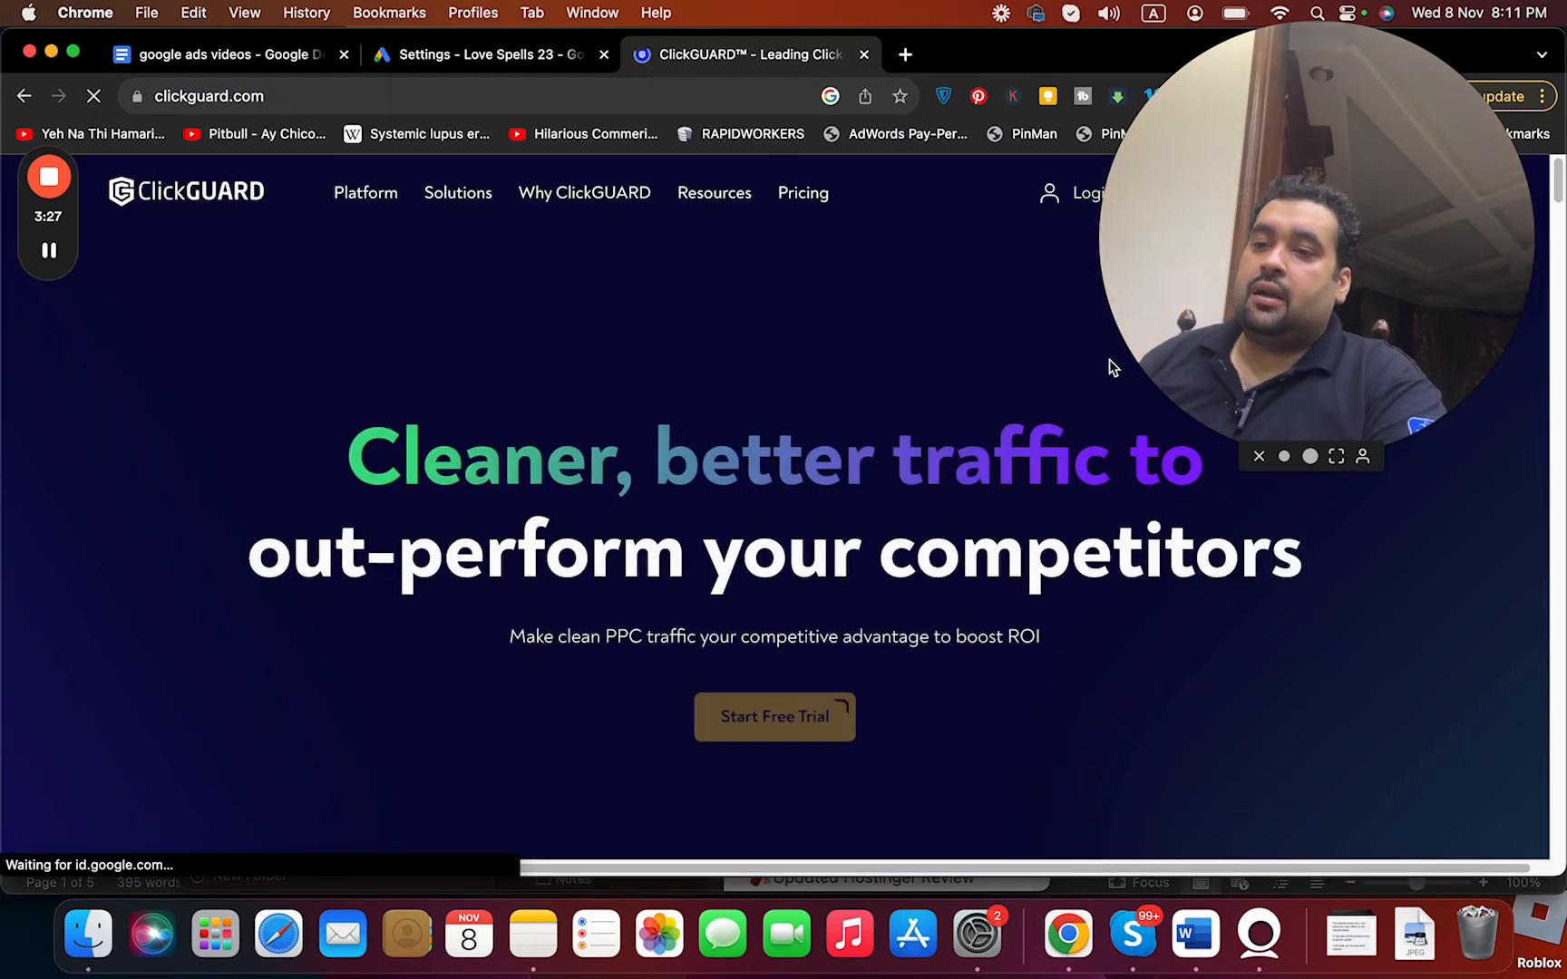
- Look through the ClickGUARD homepage as far as the Traffic Timeline for invalid and wasteful traffic
{"action": "left_click_drag", "start_coordinate": [1558, 198], "coordinate": [1551, 286]}
{"action": "scroll", "coordinate": [1550, 308], "scroll_direction": "down", "scroll_amount": 5}
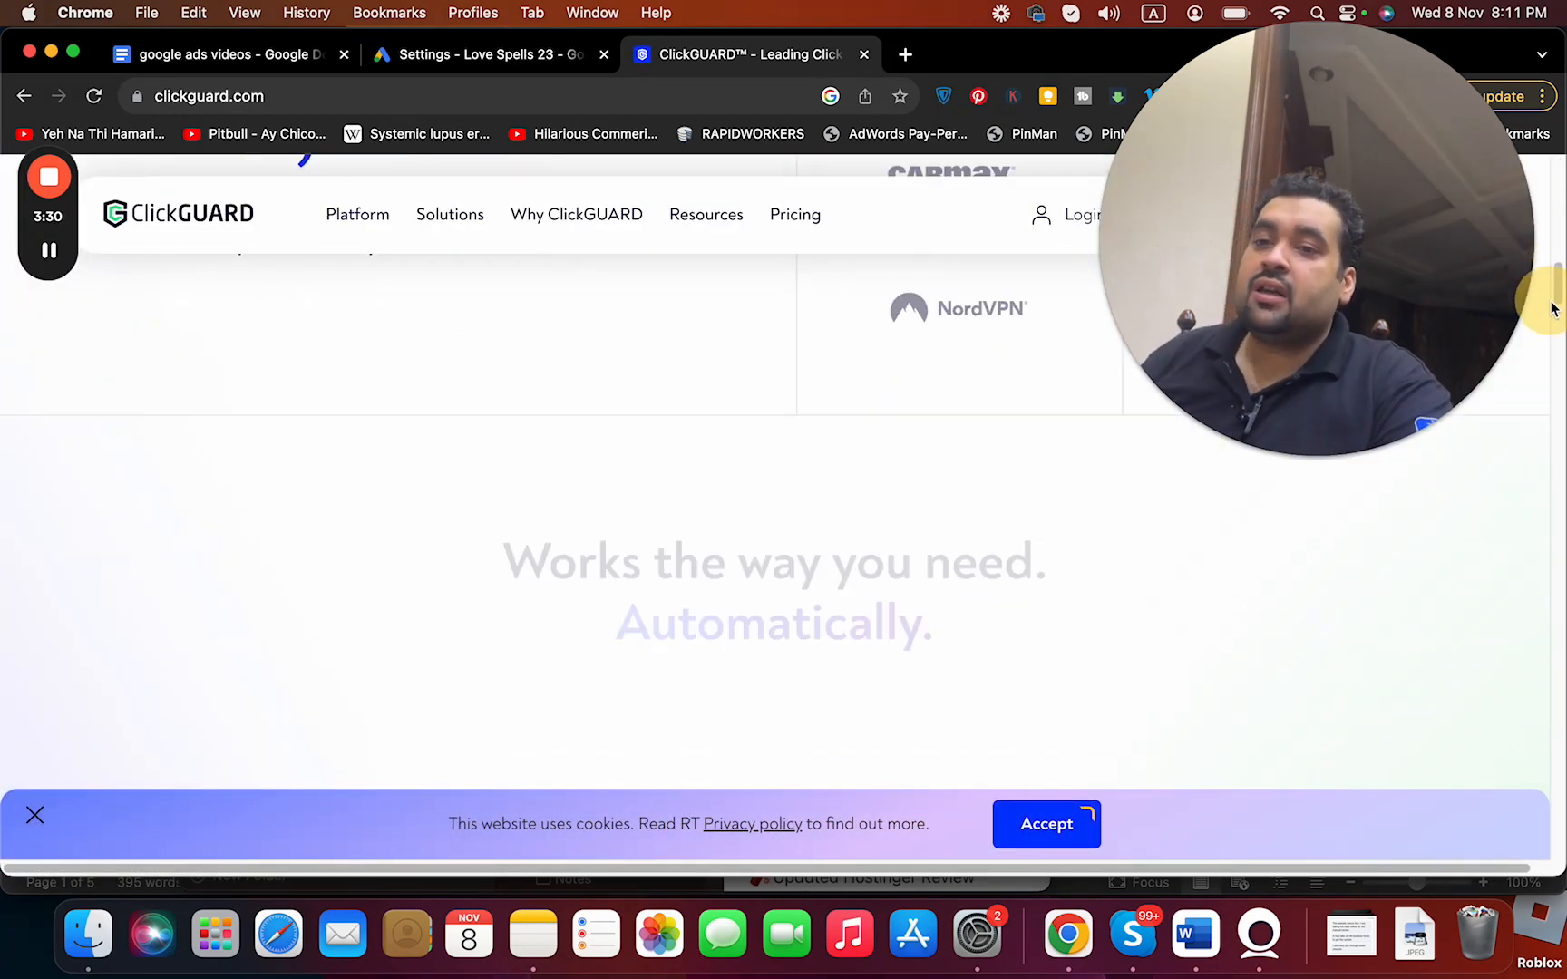
{"action": "scroll", "coordinate": [1537, 340], "scroll_direction": "down", "scroll_amount": 3}
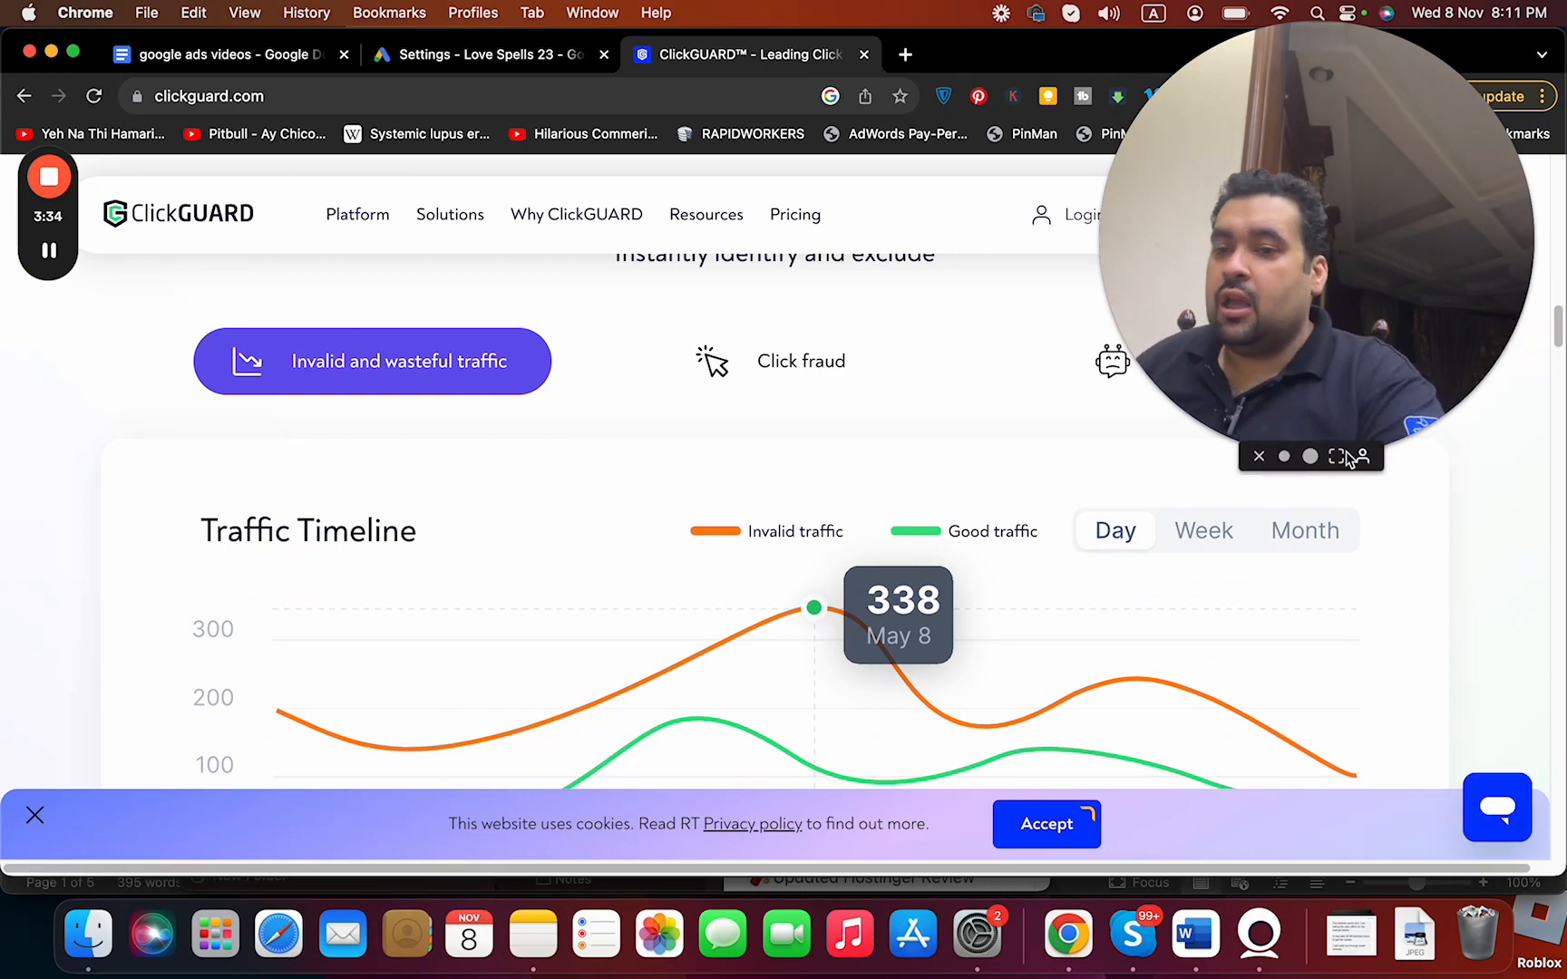
{"action": "left_click", "coordinate": [1336, 456]}
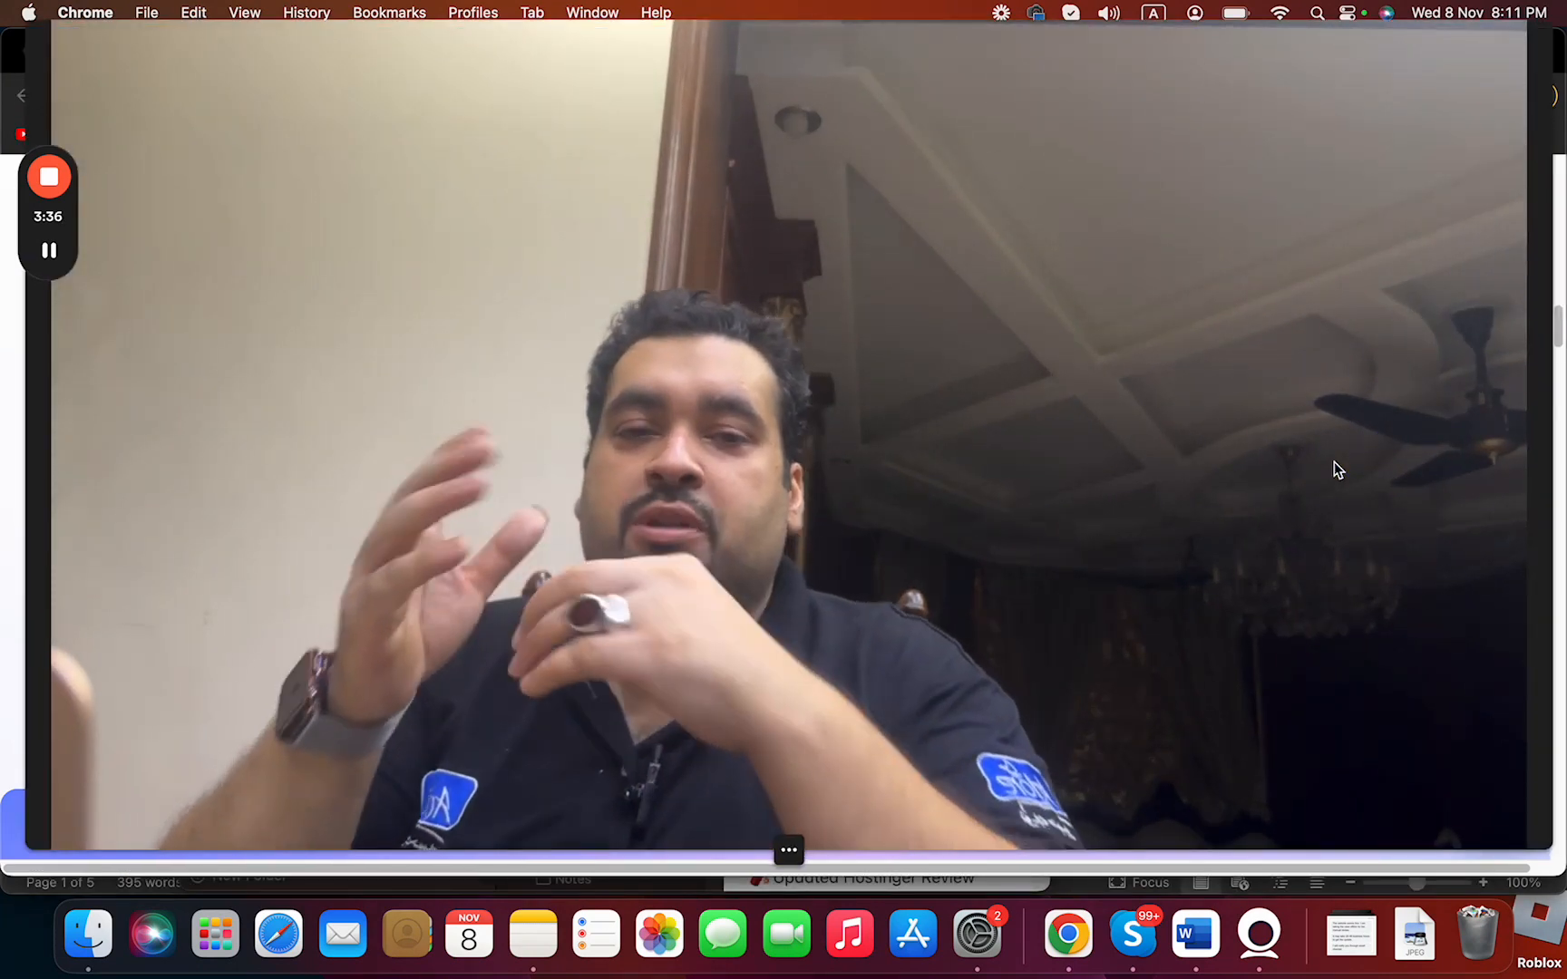